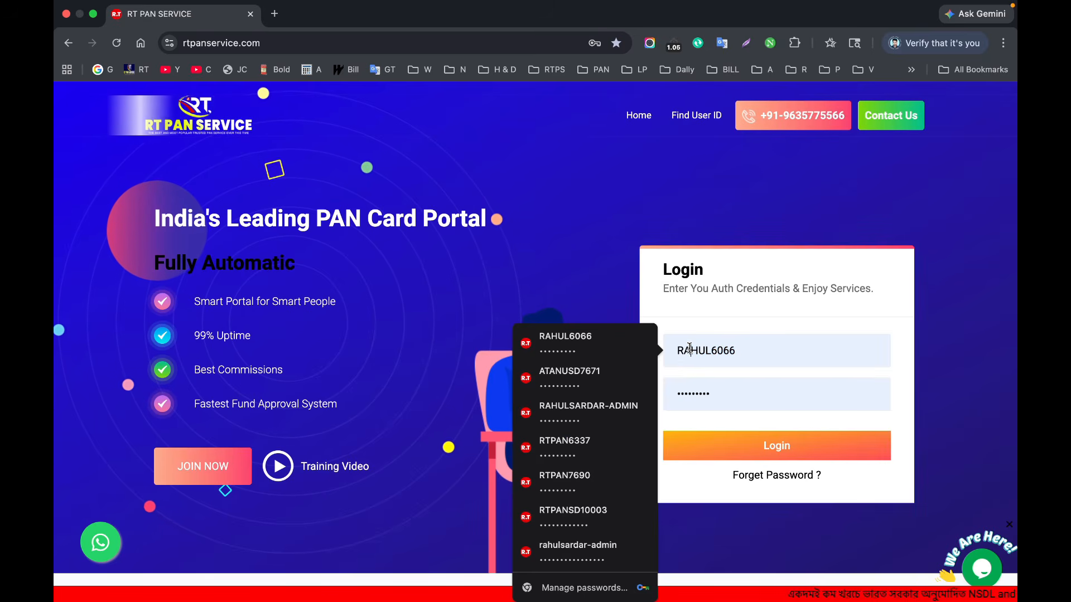
Sign in to the RT PAN Service retailer account with the saved credentials
click(819, 282)
click(764, 453)
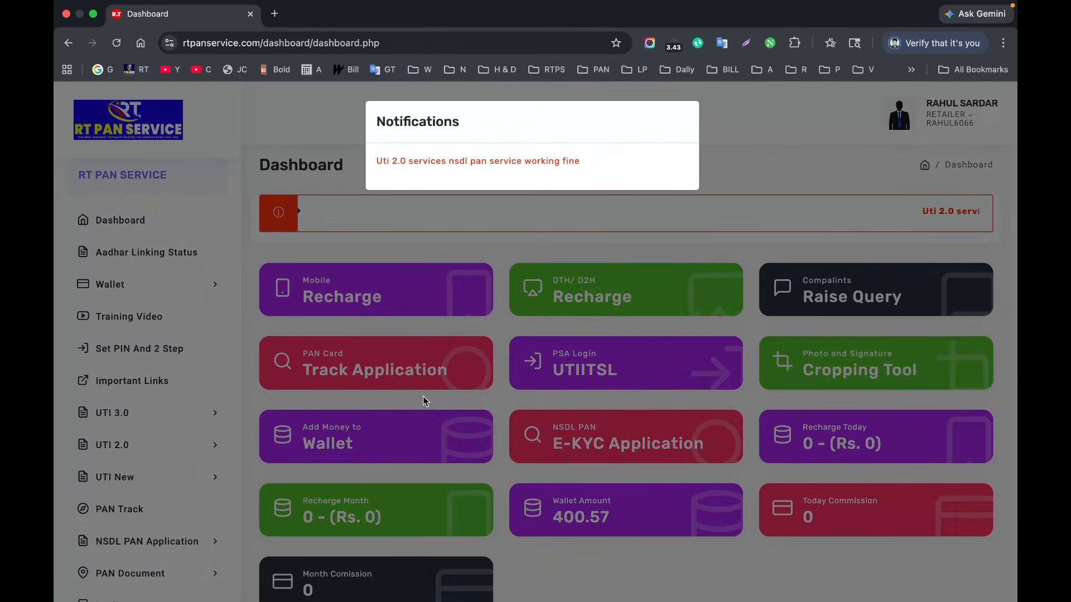
Dismiss the notifications popup and go to Wallet's Add Money to Wallet page
click(424, 395)
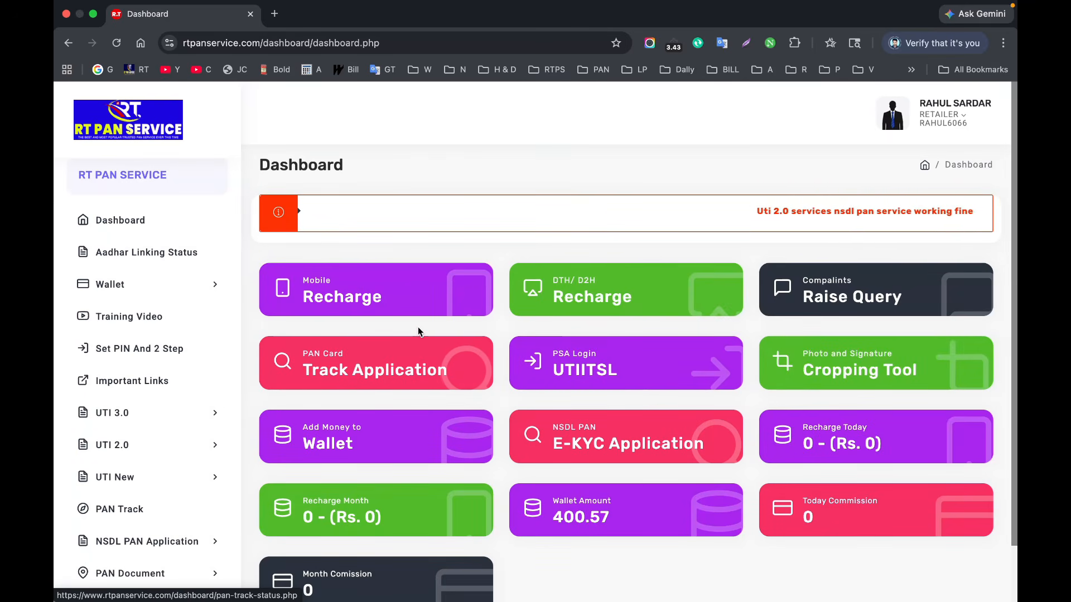
double_click(581, 520)
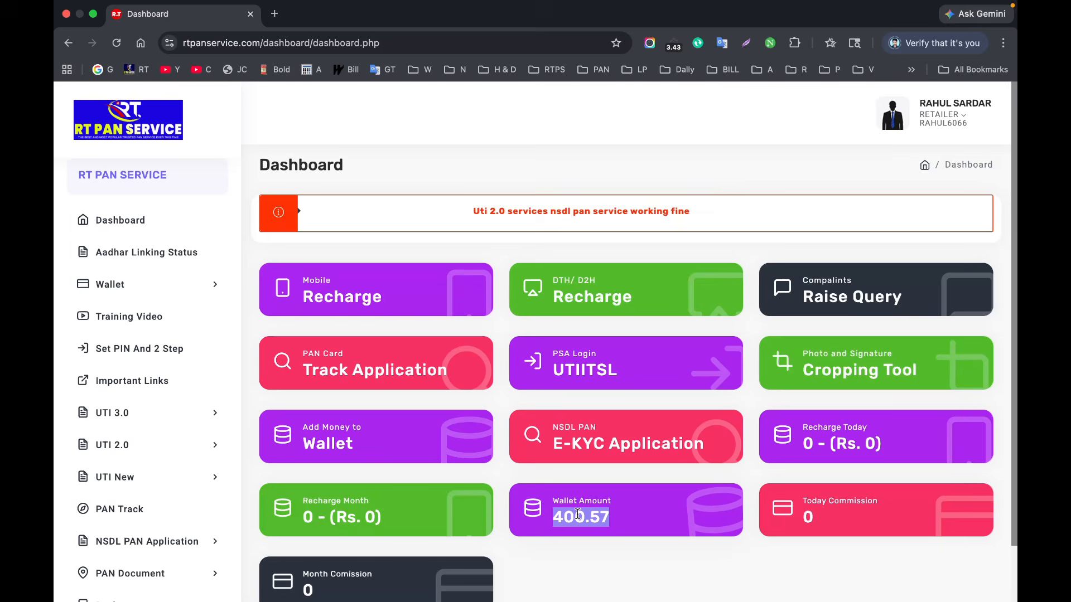
click(167, 285)
click(168, 316)
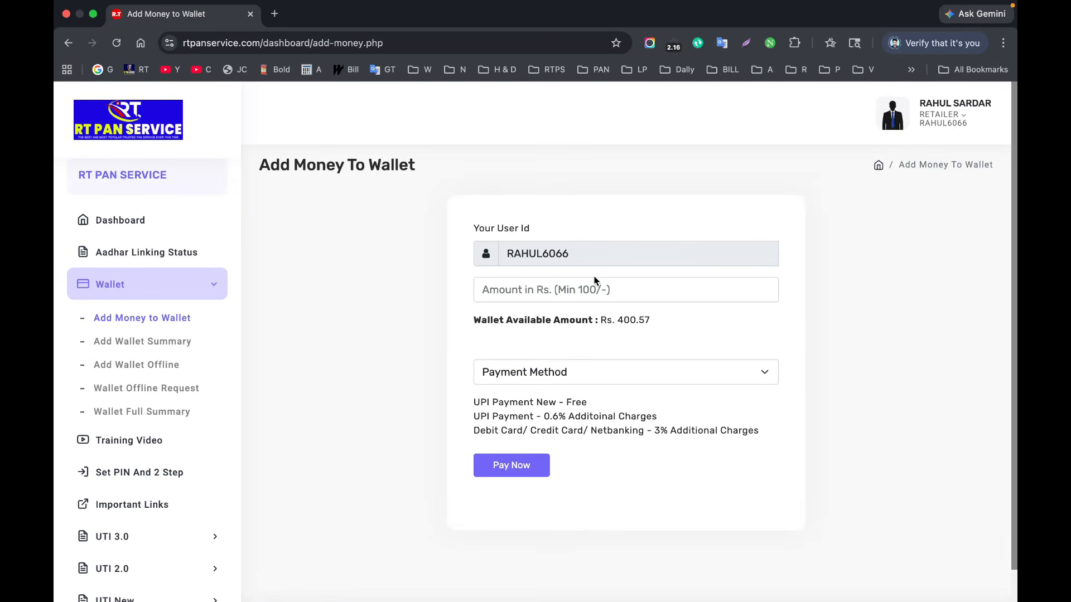
Submit a 100 rupee wallet top-up paid via UPI PAYMENT NEW FREE
click(590, 289)
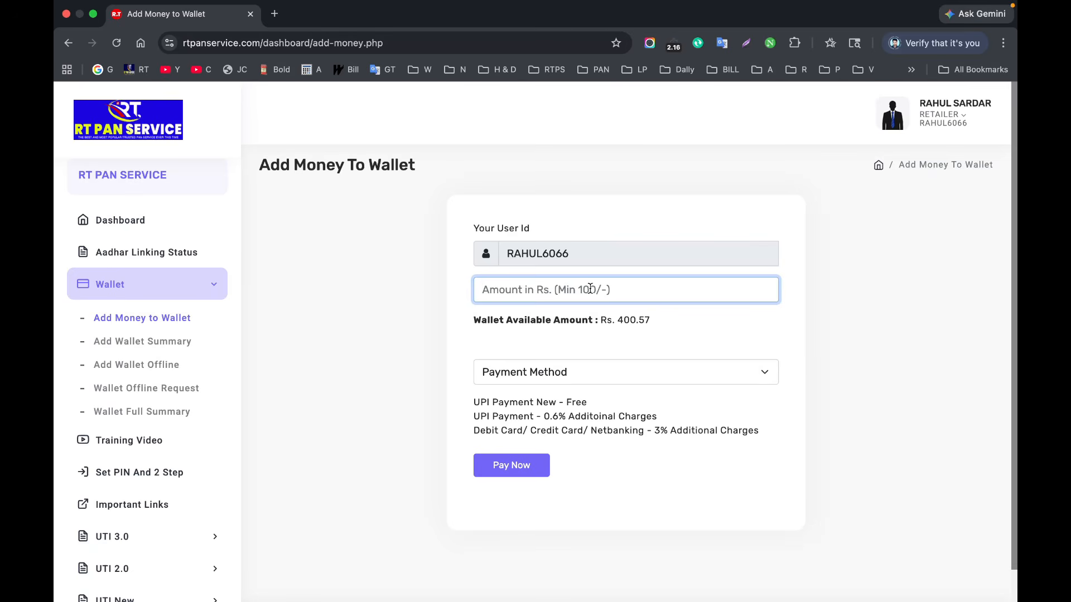
text(100)
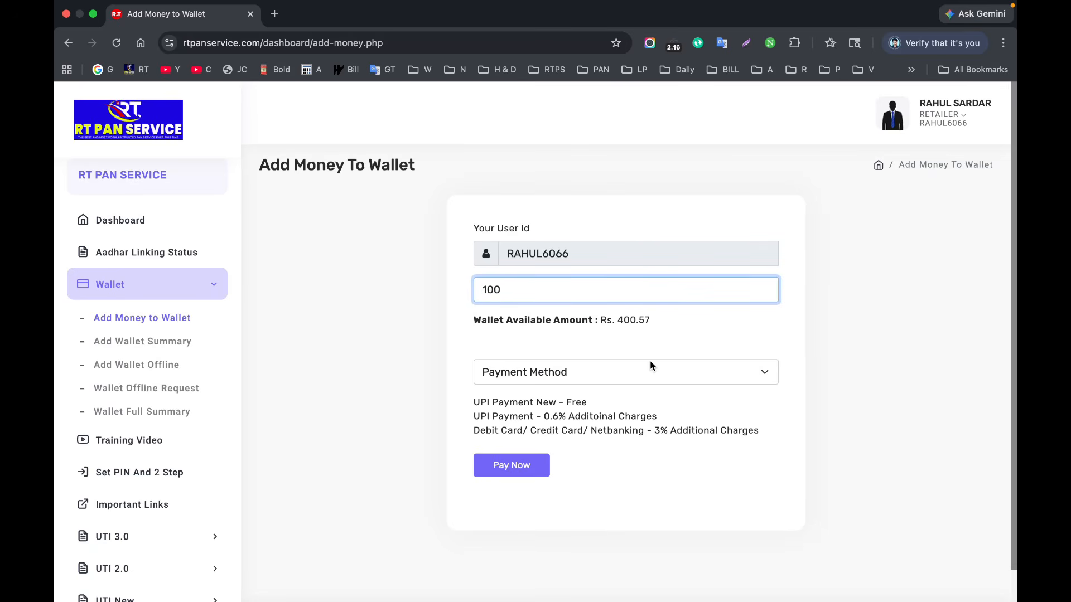
click(651, 368)
click(632, 393)
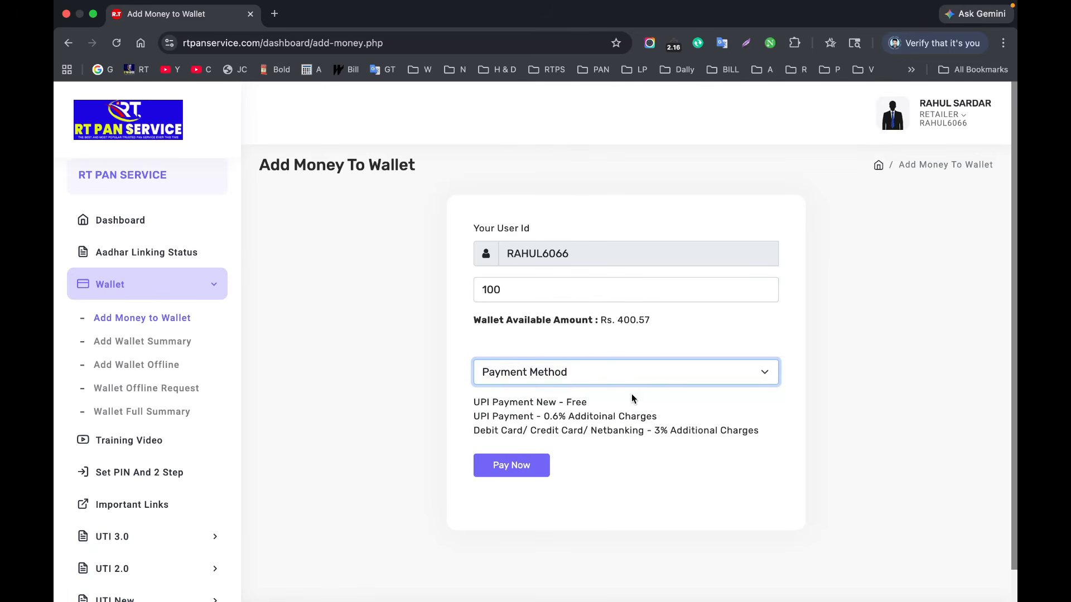
click(524, 465)
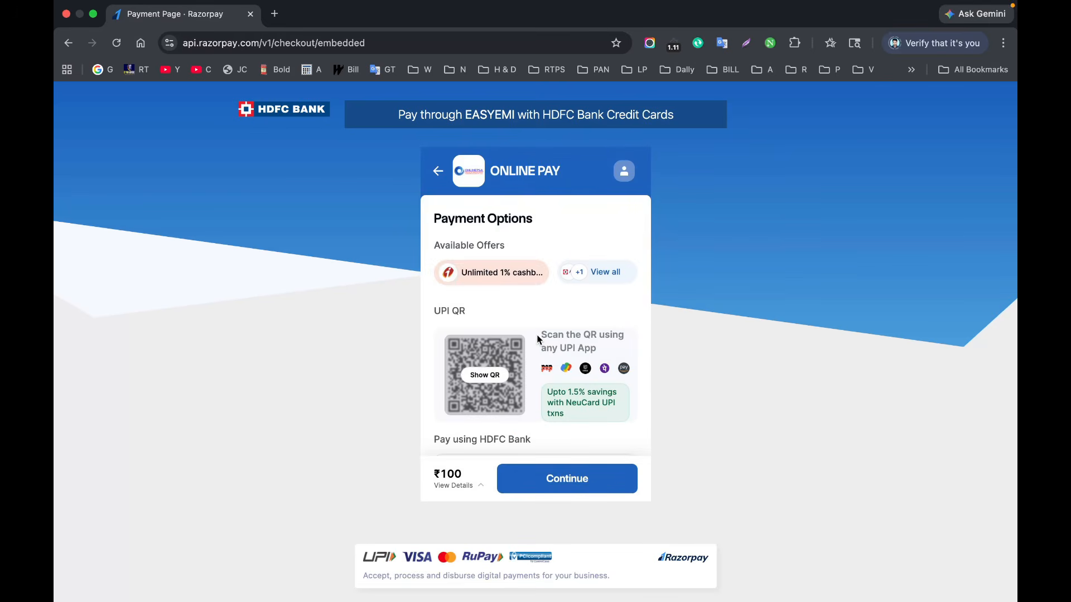
Show the UPI QR code on Razorpay, then go back without paying
click(488, 379)
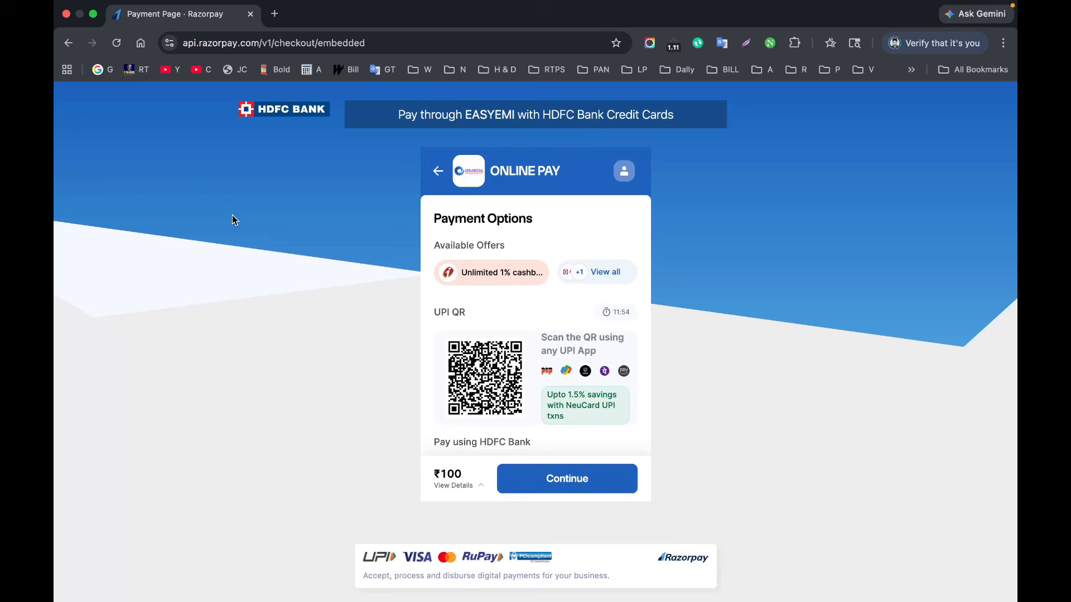
click(68, 43)
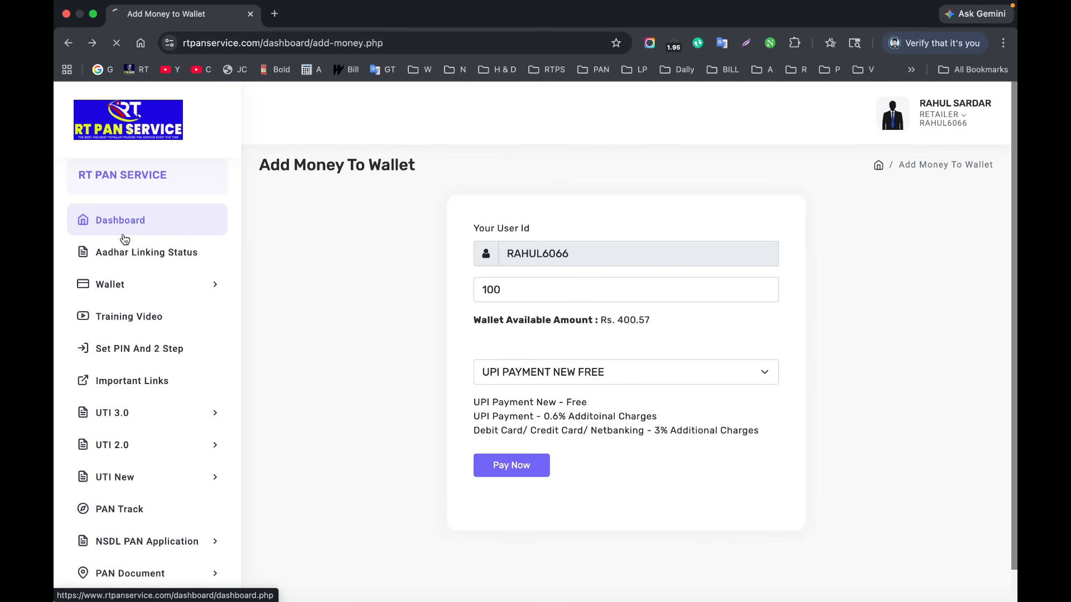
Return to the dashboard and open the UTIITSL login card
click(124, 235)
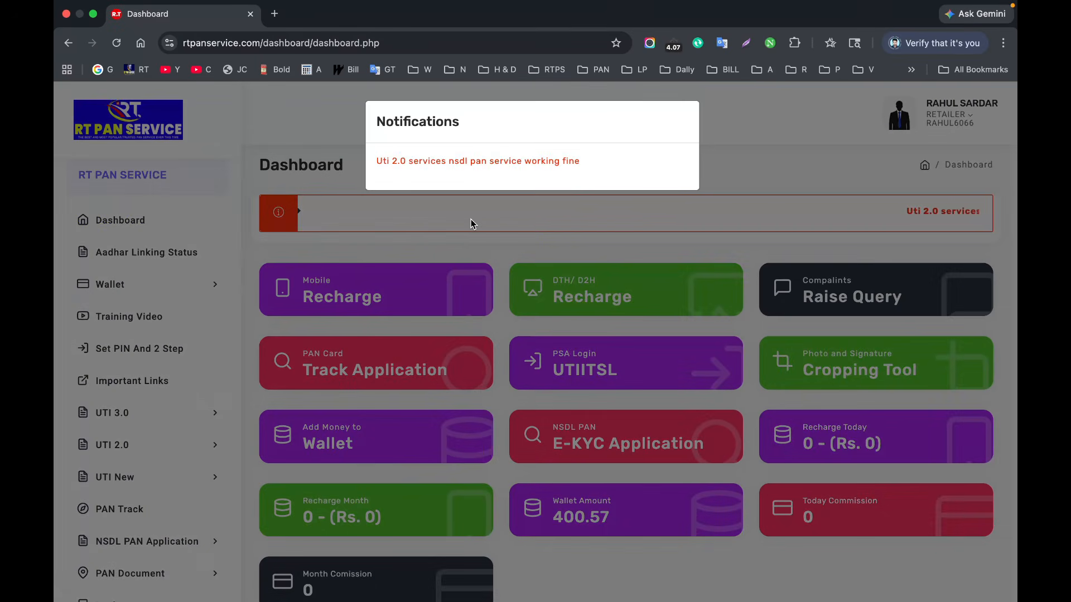
click(471, 223)
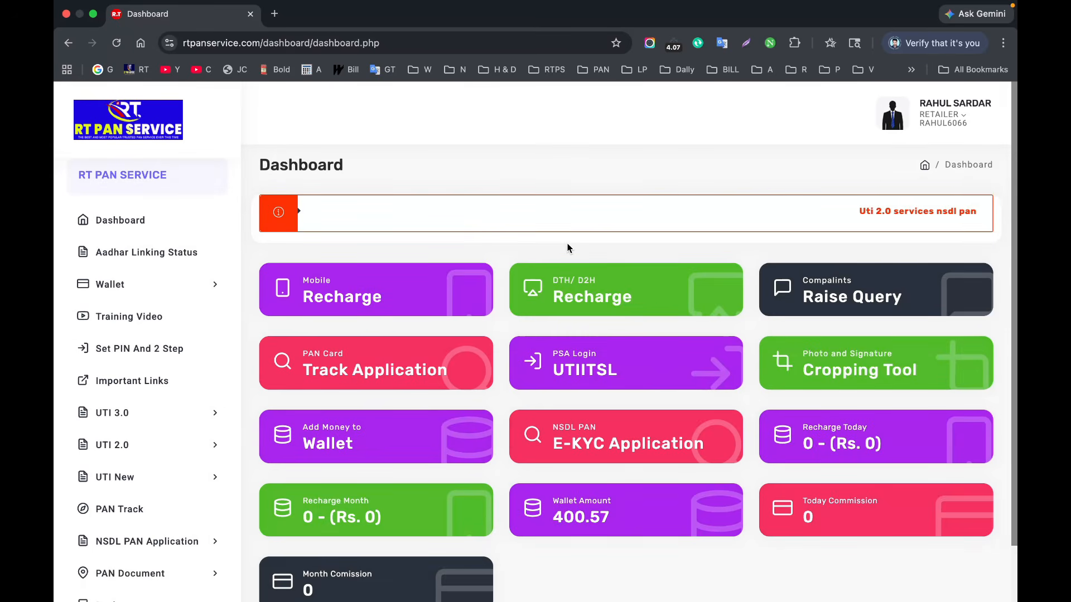
scroll(566, 247, down, 1)
click(614, 310)
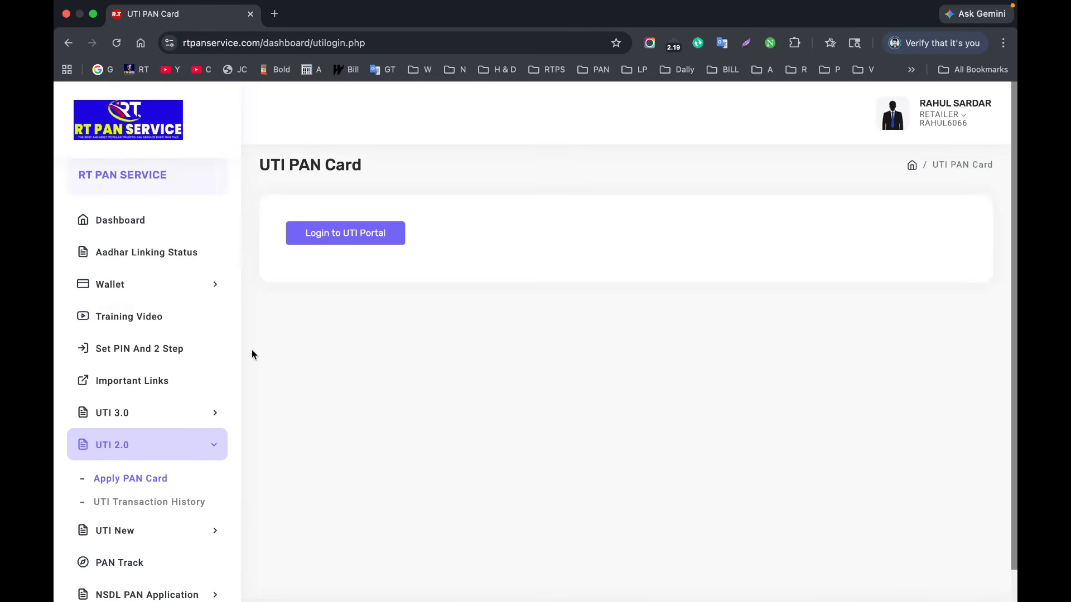
Reopen PSA Login UTIITSL under UTI 2.0 and log in to the UTI portal
click(102, 231)
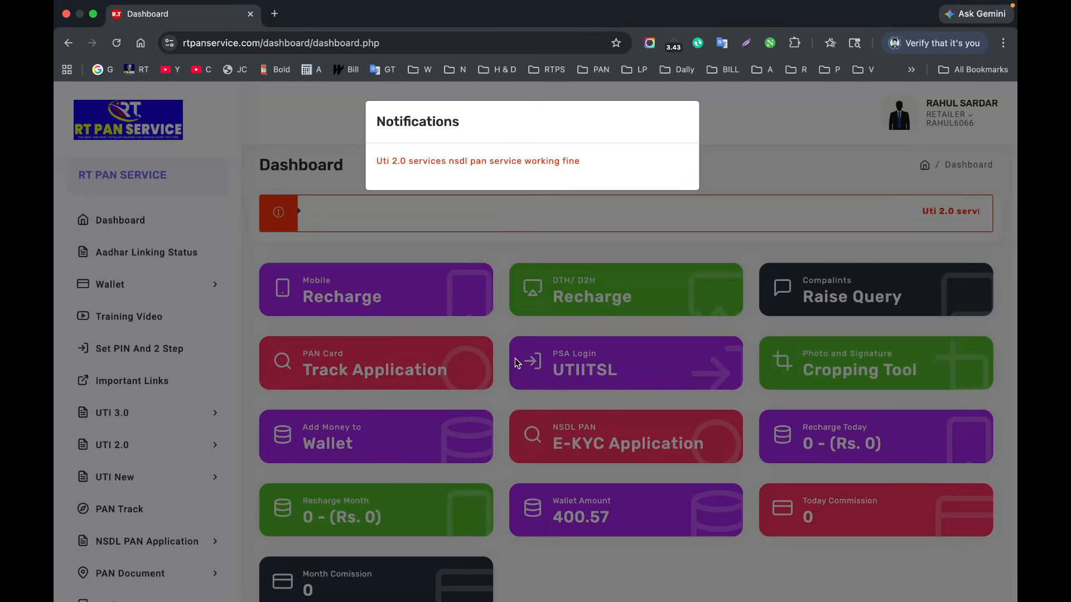
click(567, 365)
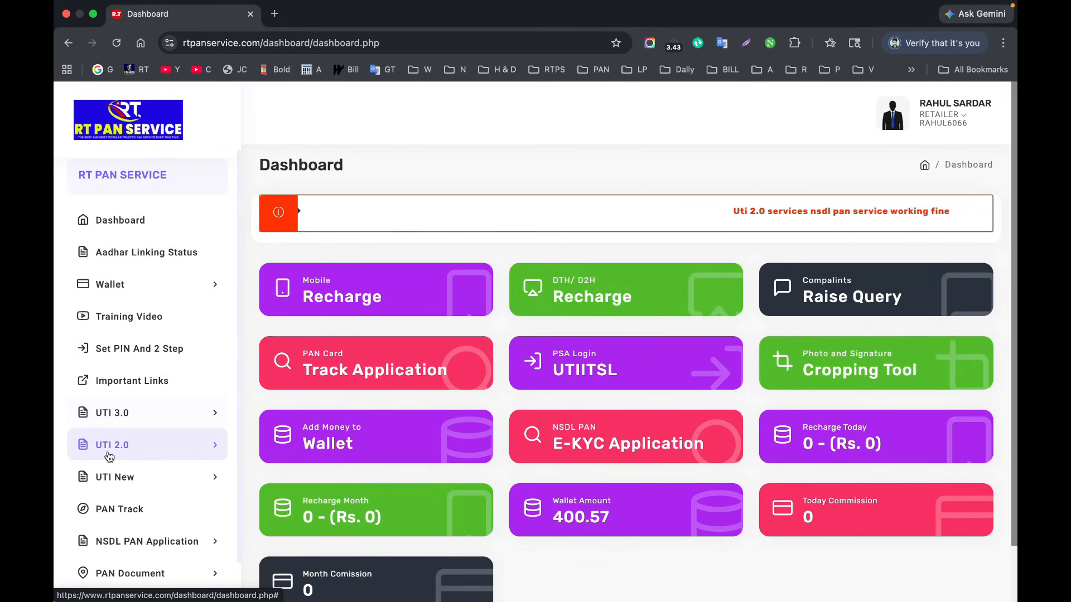
click(137, 448)
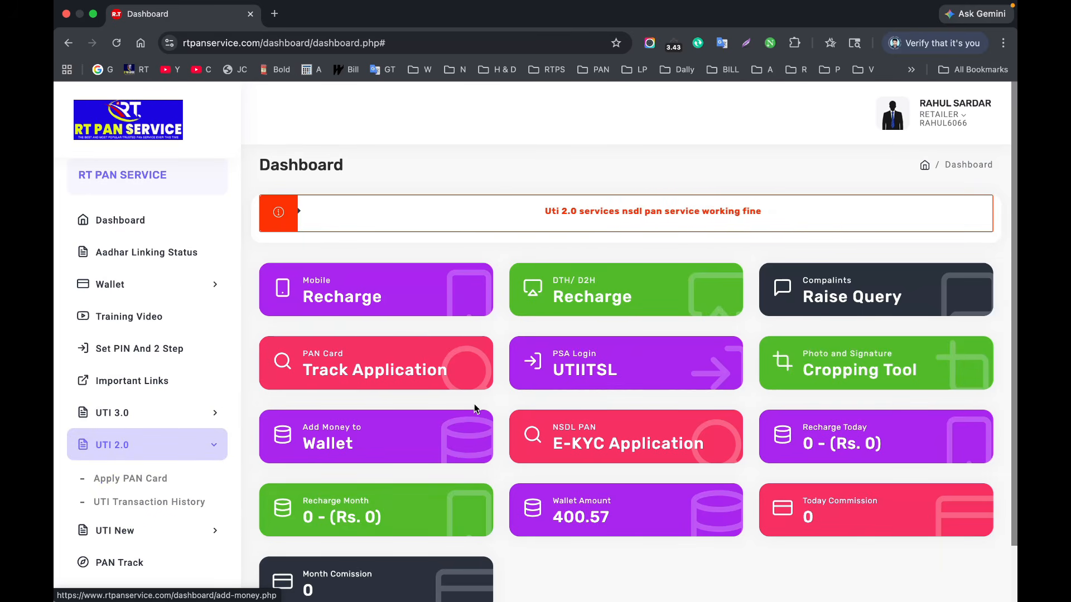
click(576, 381)
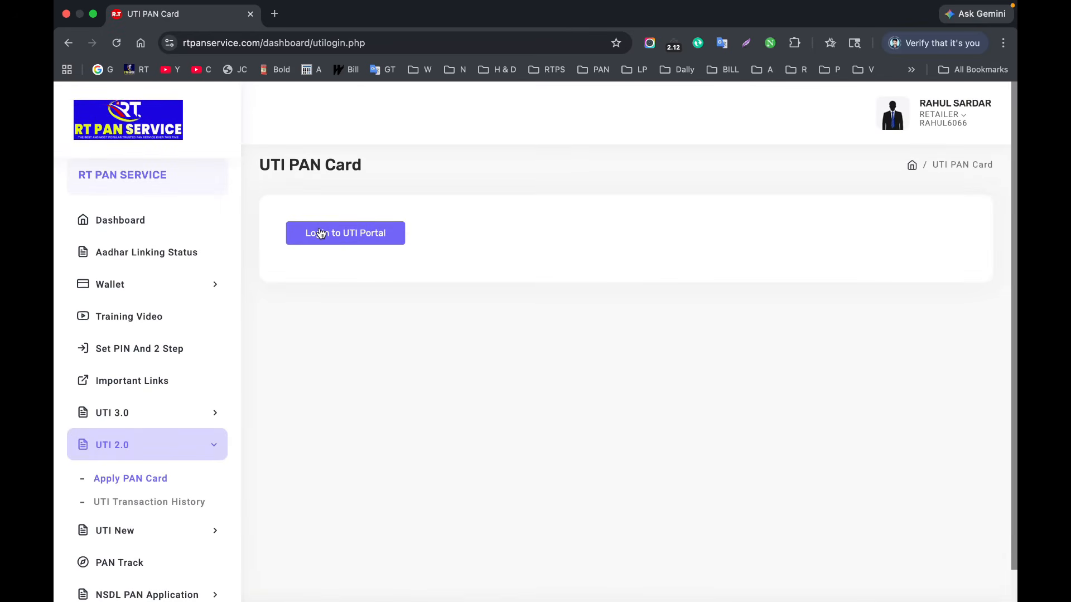
click(322, 233)
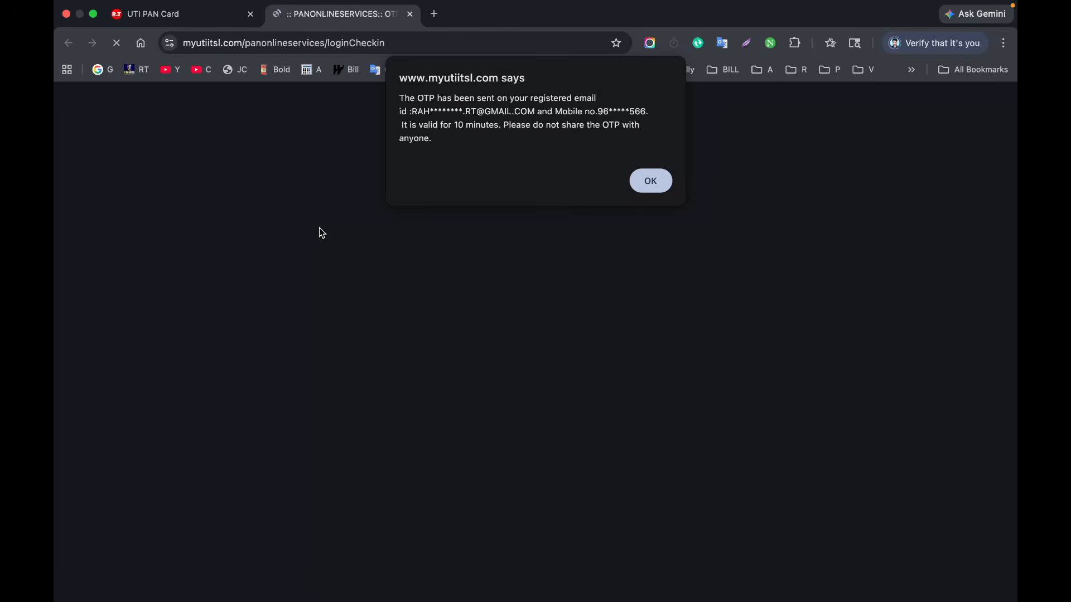
Acknowledge the OTP alert, enter and submit the verification code, and dismiss the notice
click(653, 187)
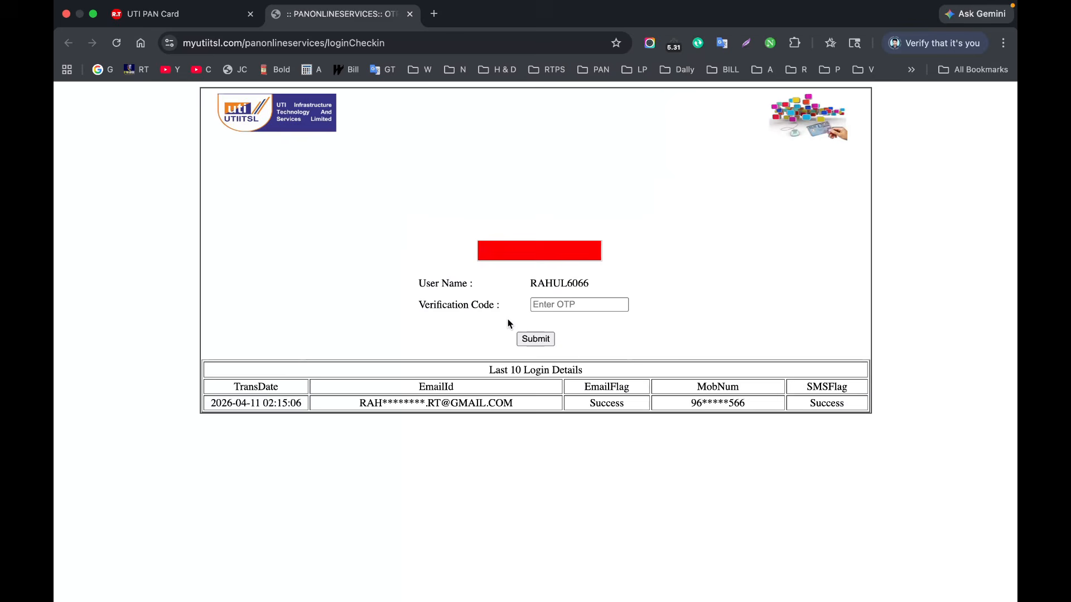
click(565, 308)
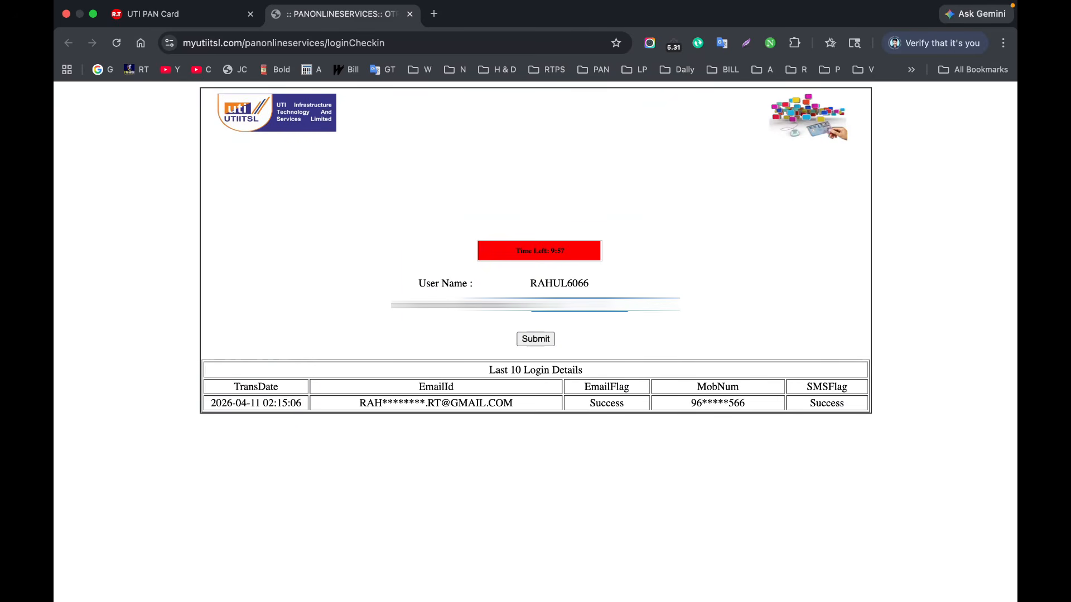
click(536, 340)
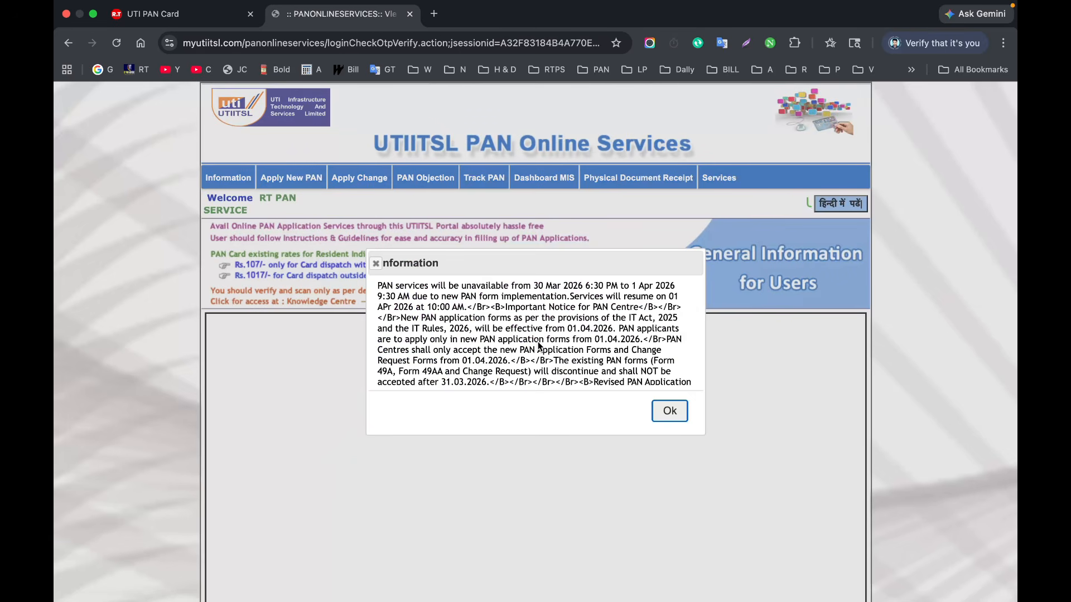
click(668, 403)
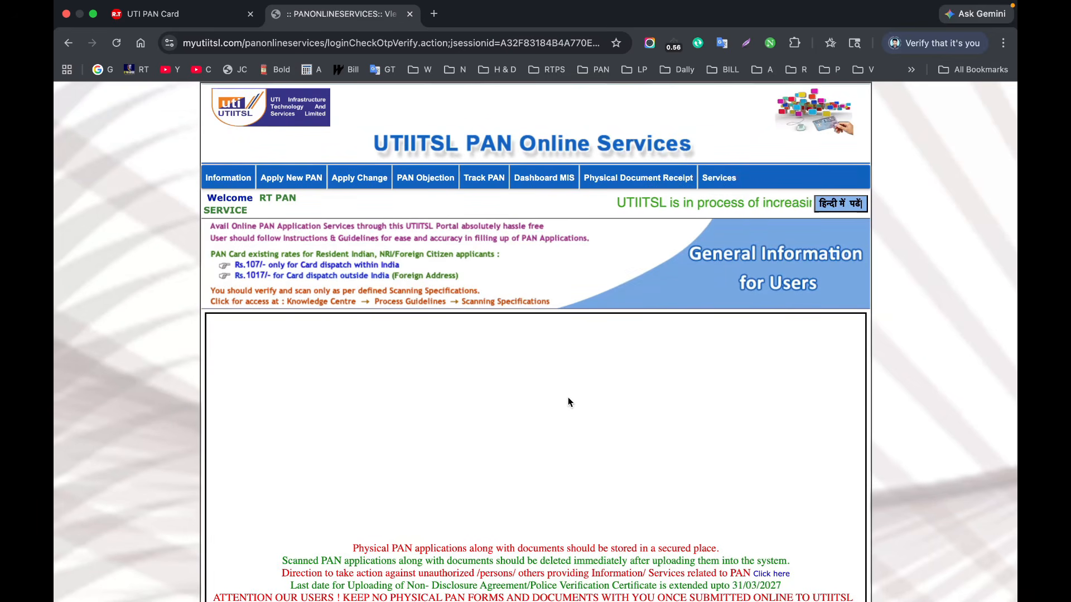
Start an Application for New PAN 49A from the Apply New PAN menu
mouse_move(291, 178)
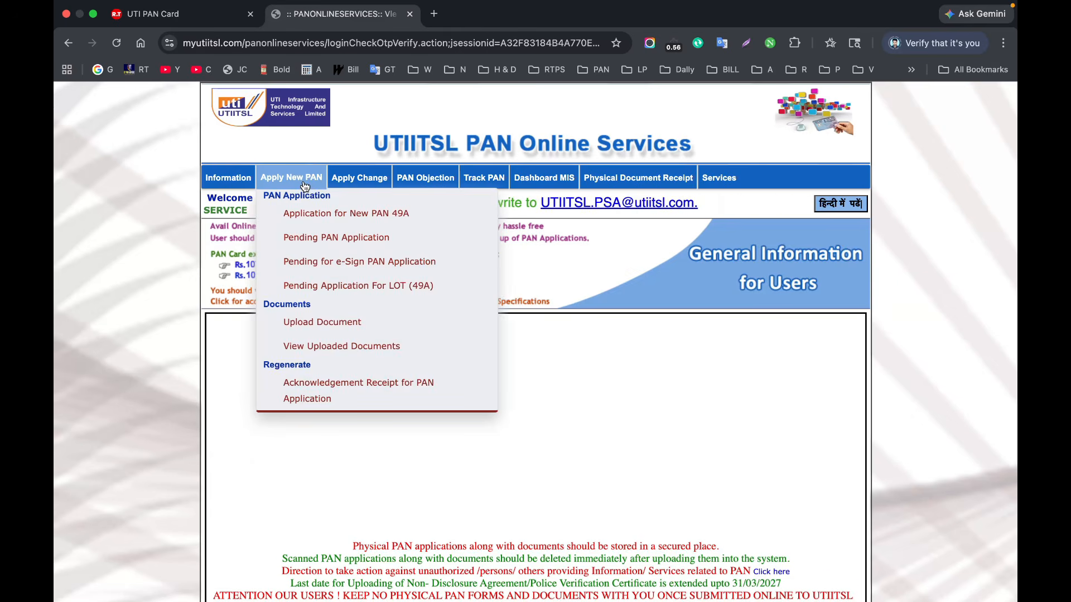
click(331, 217)
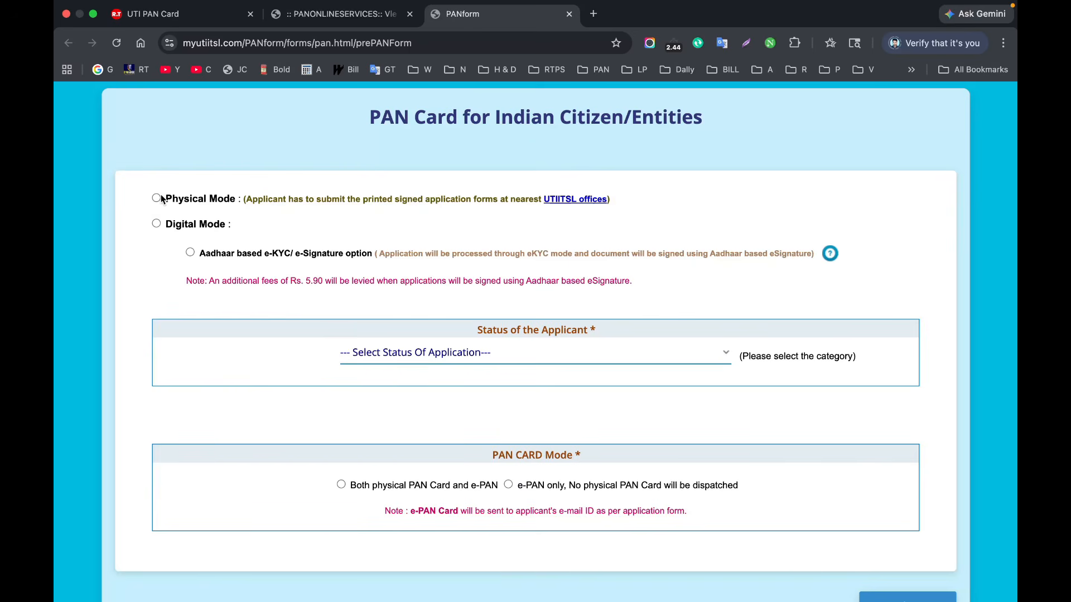
Set the application mode to physical
click(158, 223)
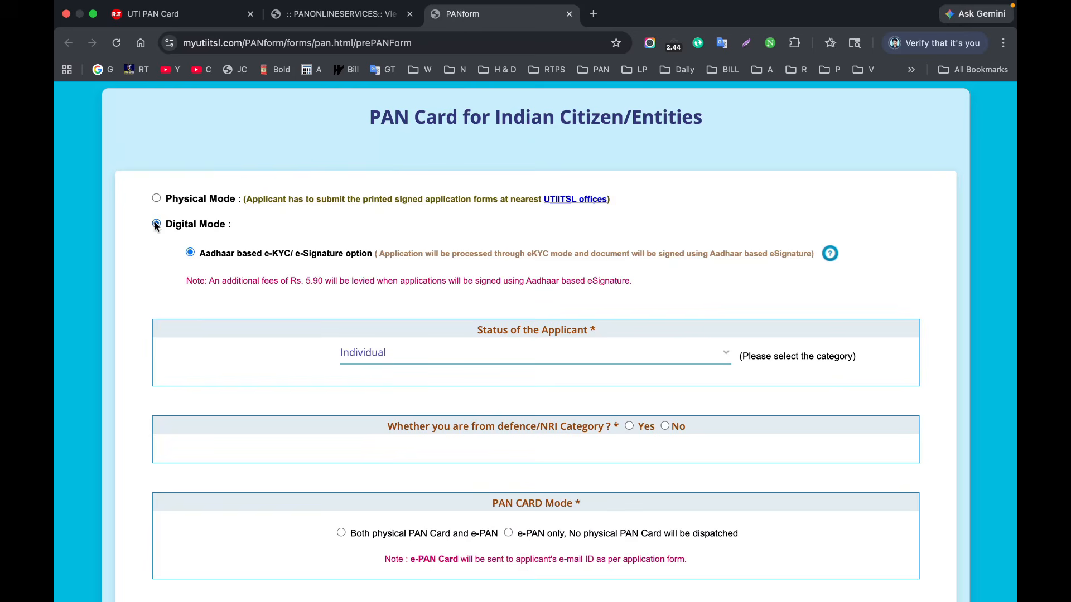
click(156, 198)
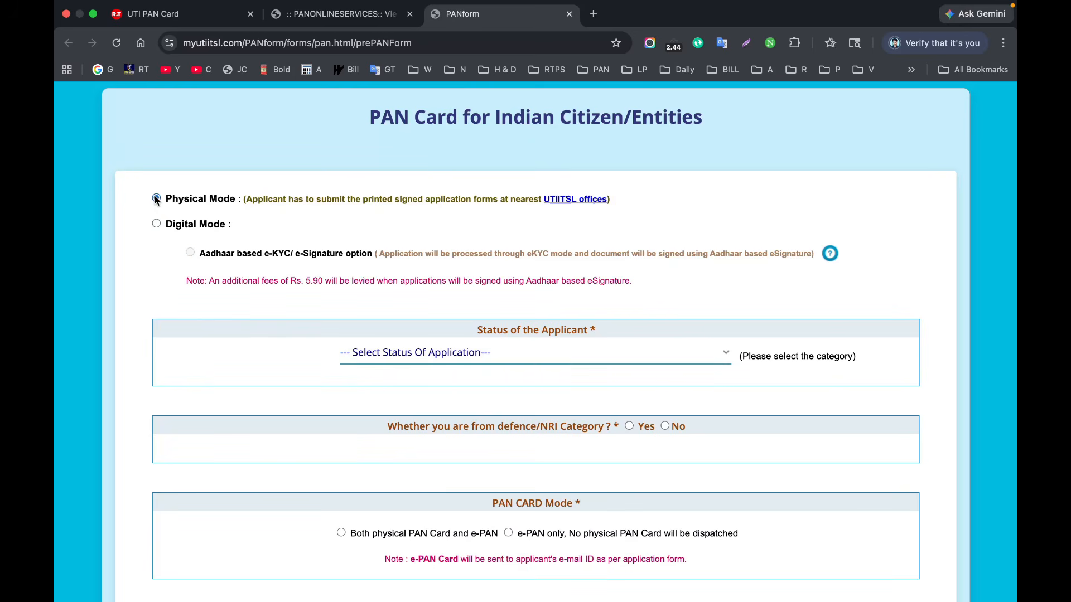
scroll(353, 311, down, 2)
Choose Individual applicant status, answer No to defence/NRI, and submit the pre-form
click(399, 291)
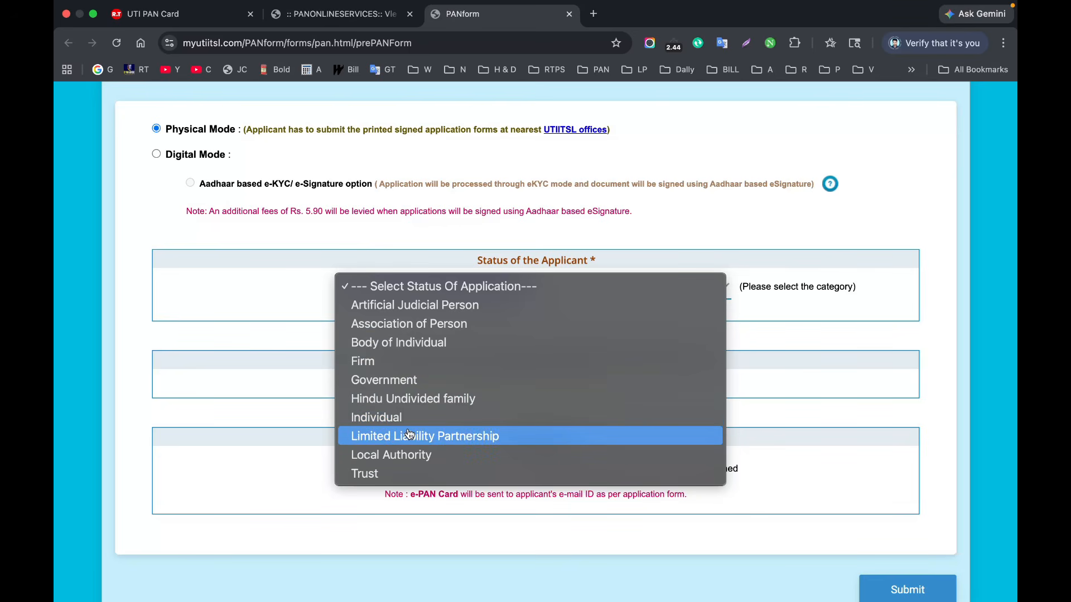
click(443, 419)
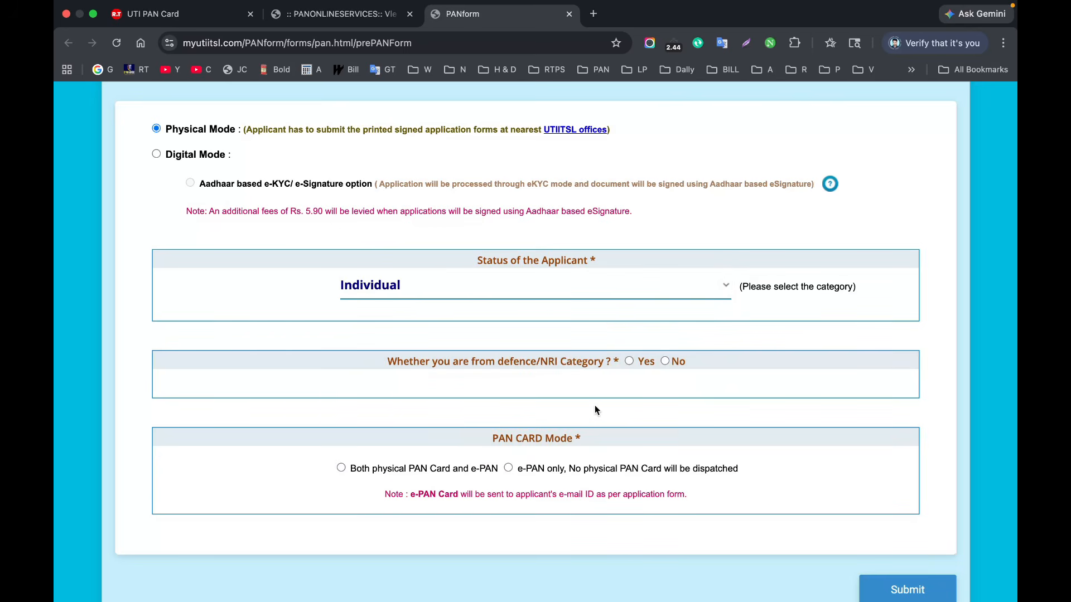
triple_click(580, 357)
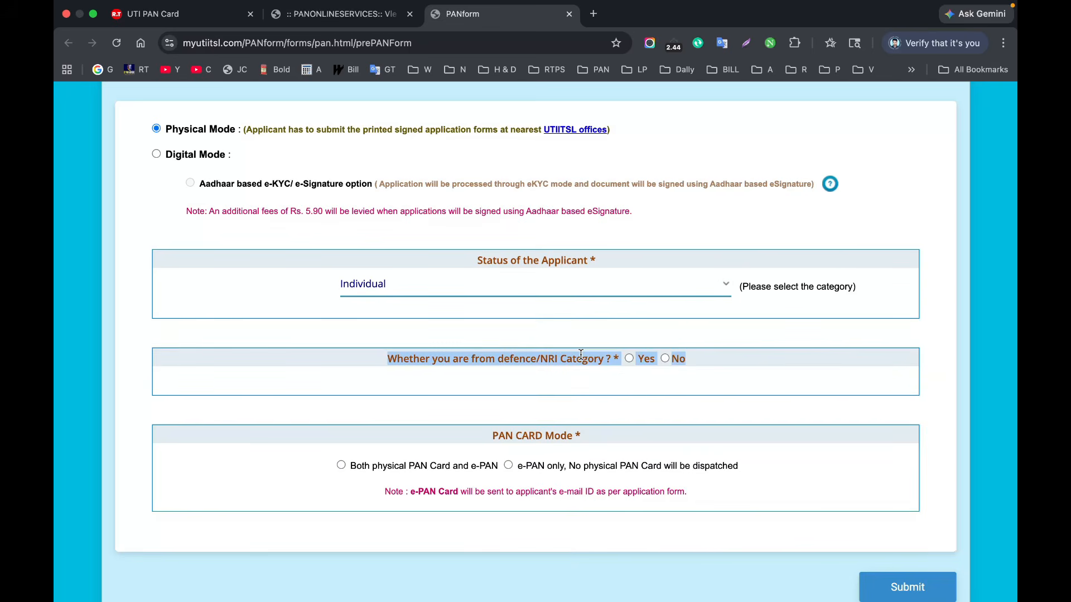
click(669, 359)
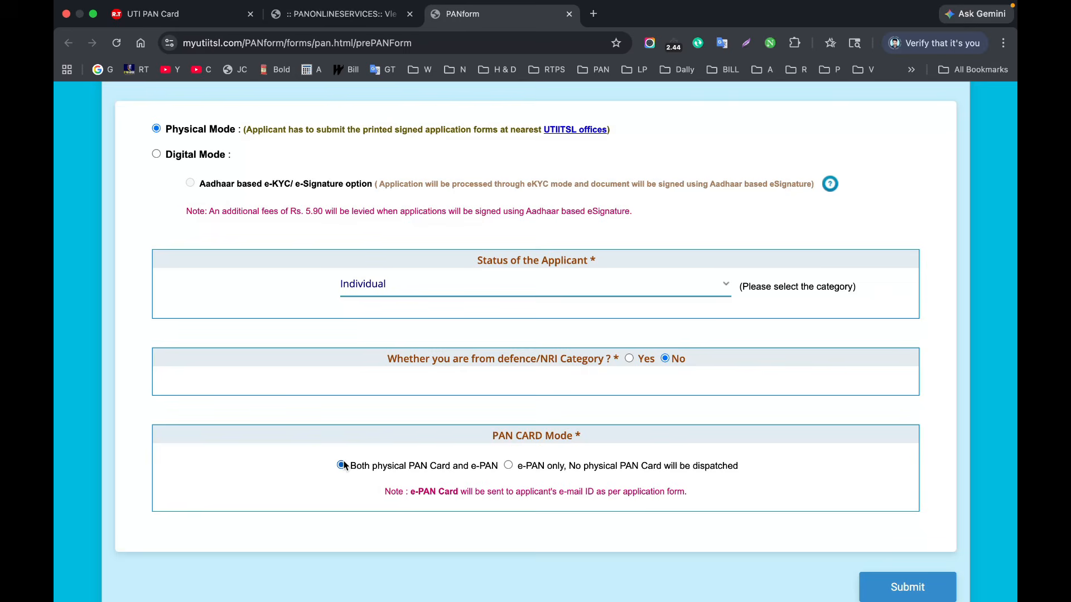
scroll(451, 452, down, 1)
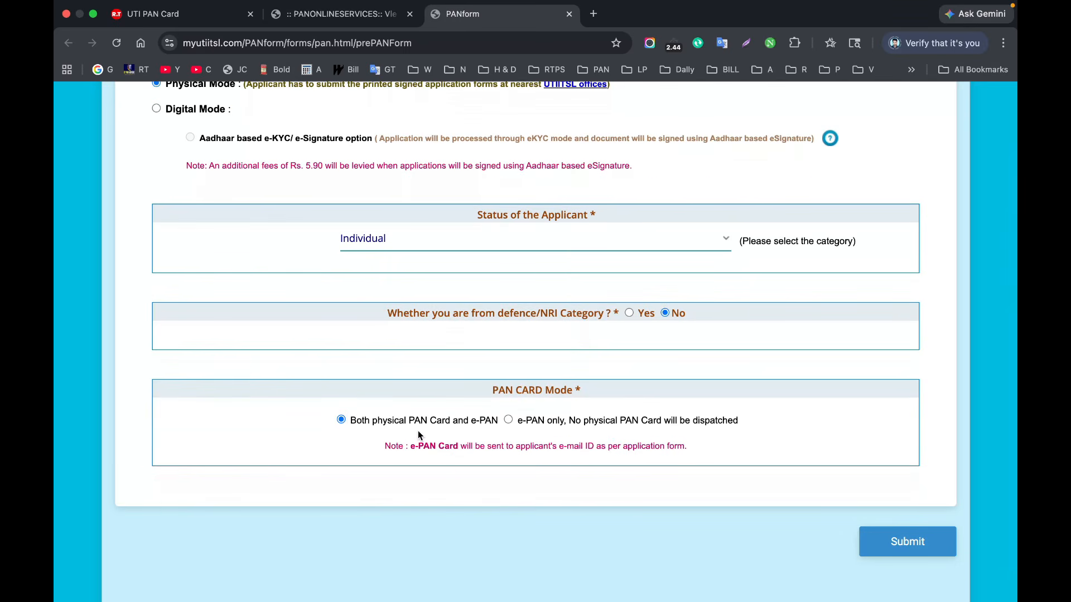
click(915, 556)
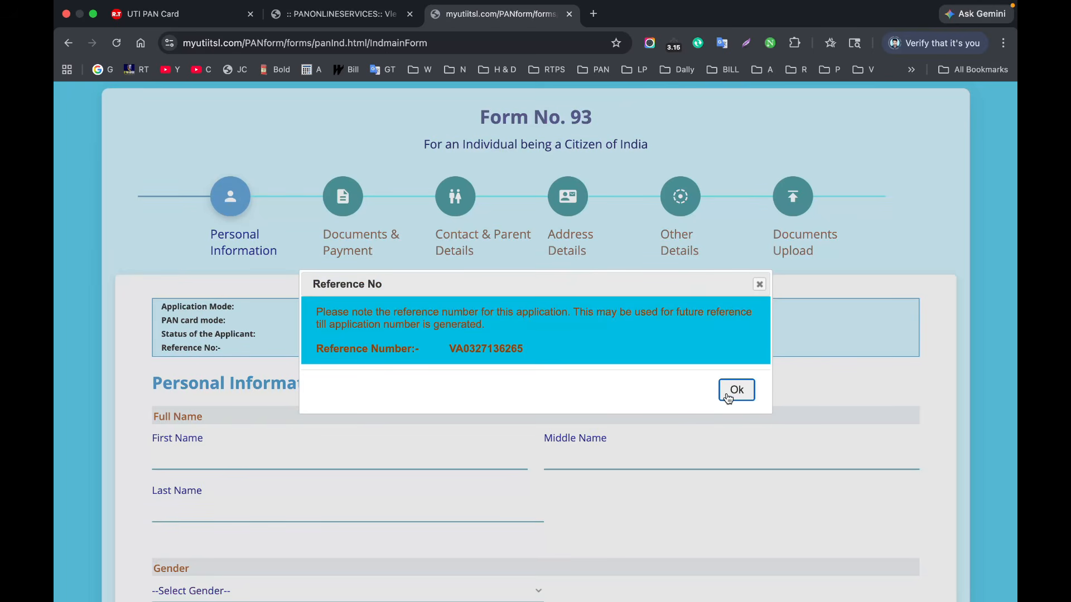
Close the reference number notice and scroll down to the First Name field
click(736, 389)
scroll(473, 336, down, 2)
scroll(473, 336, up, 2)
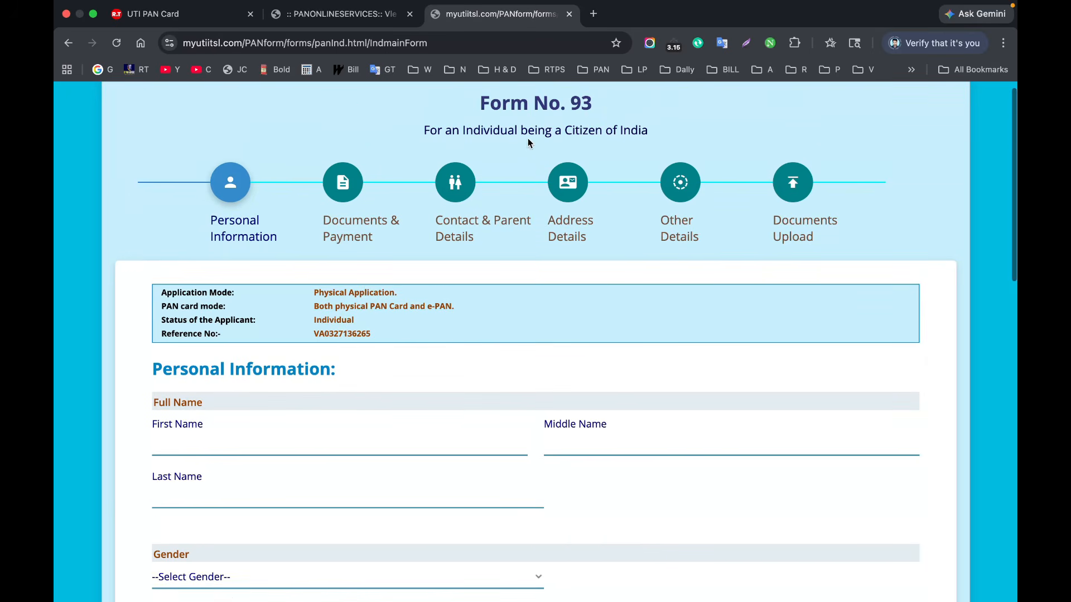
drag(481, 104, 587, 108)
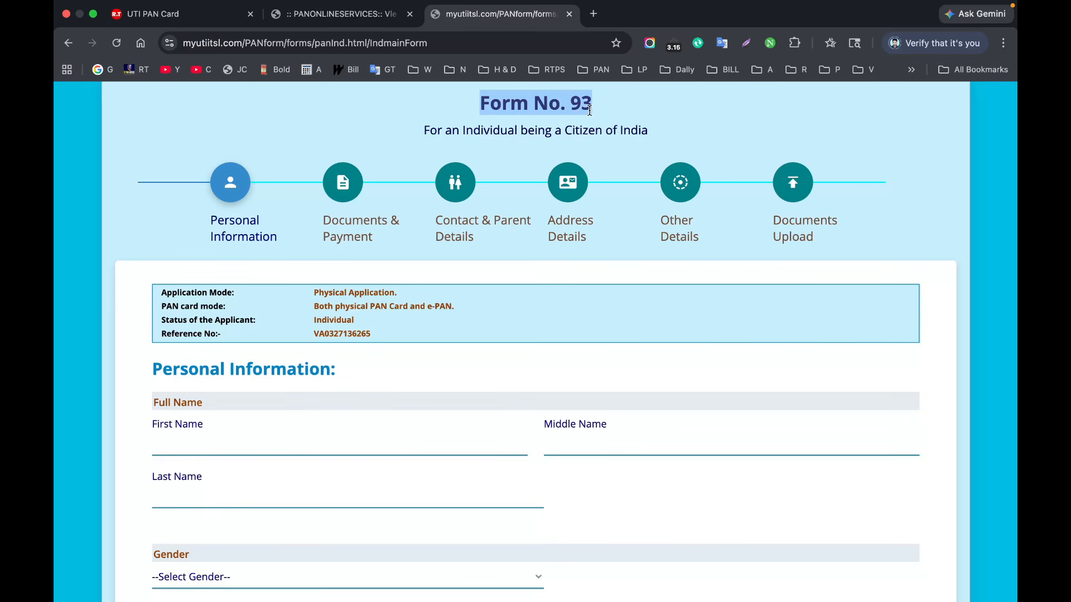
click(583, 107)
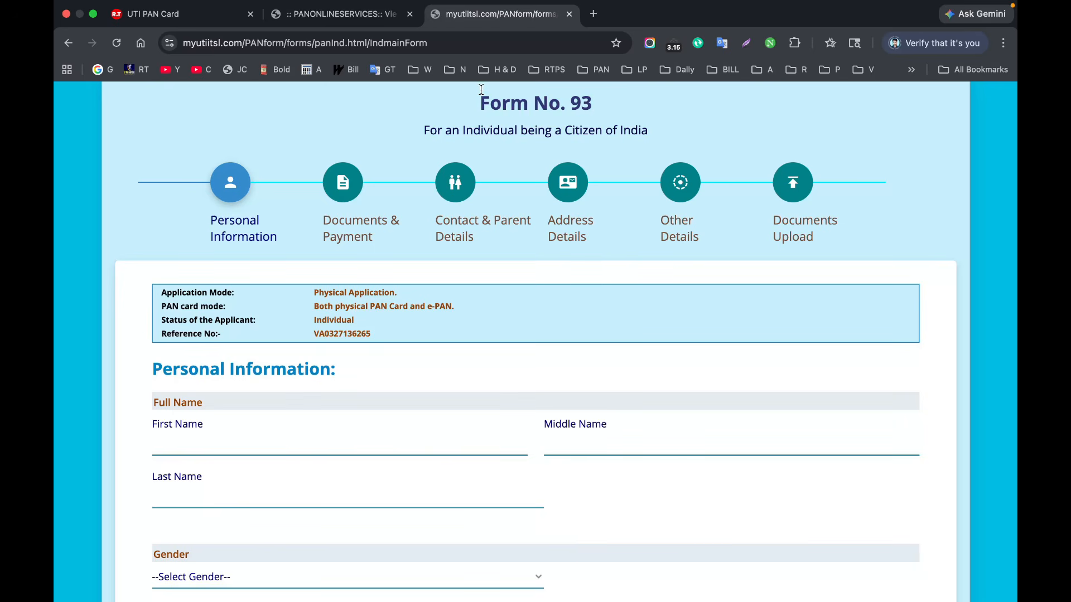
scroll(368, 346, down, 3)
scroll(368, 352, down, 2)
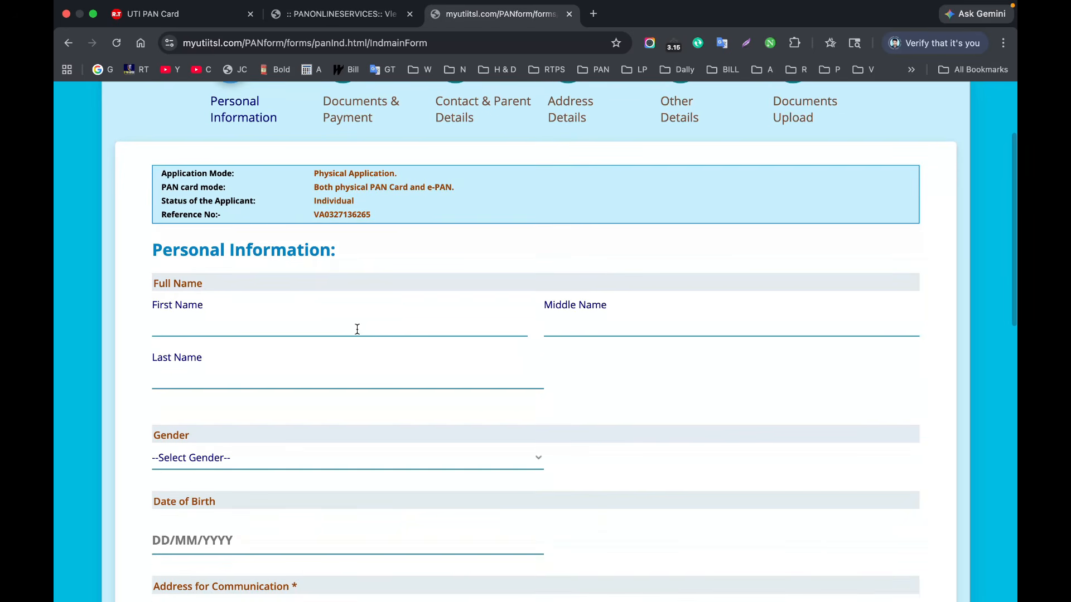
click(357, 329)
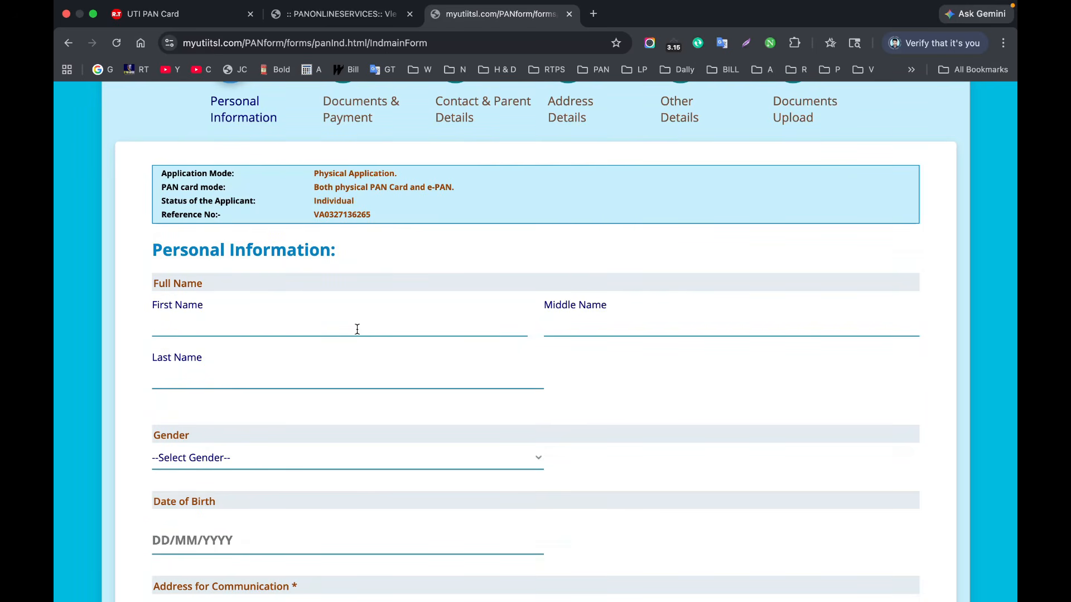
Enter the applicant's name and set gender to MALE
click(291, 331)
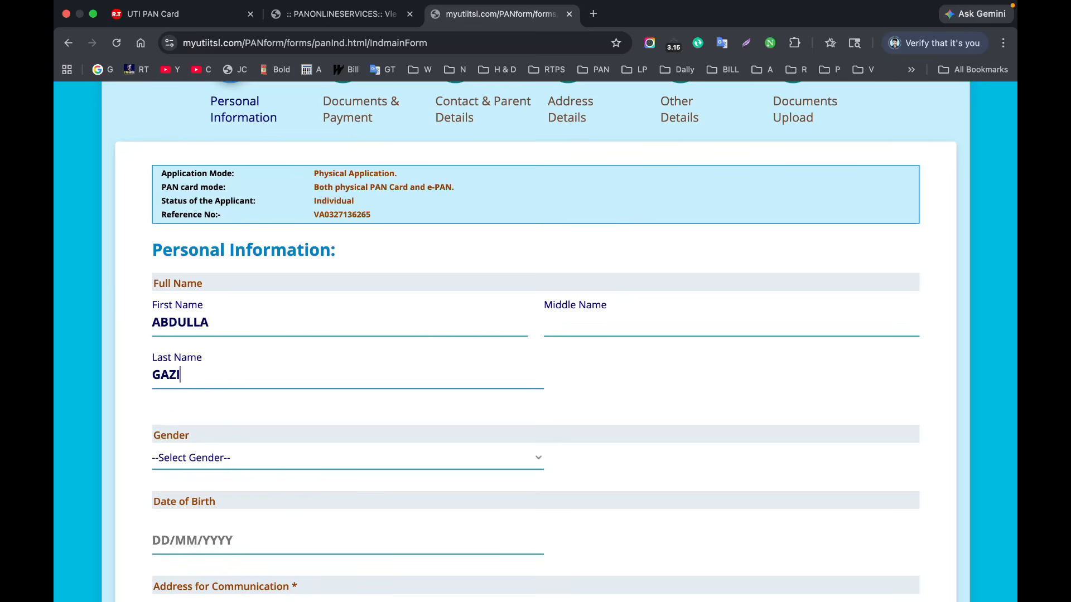
click(545, 422)
scroll(545, 423, down, 1)
scroll(546, 423, up, 3)
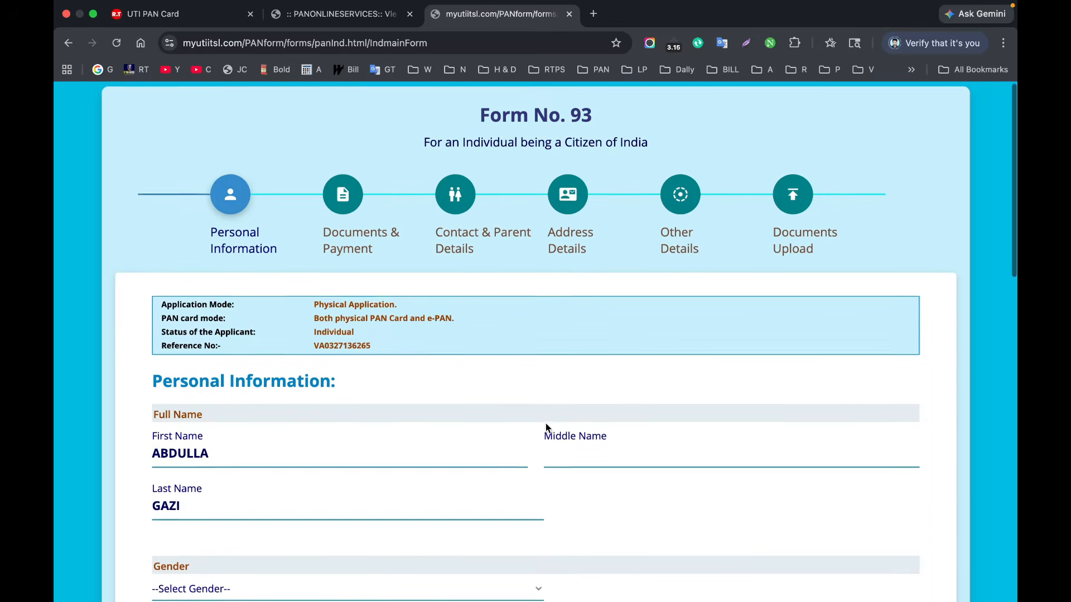
scroll(545, 423, down, 3)
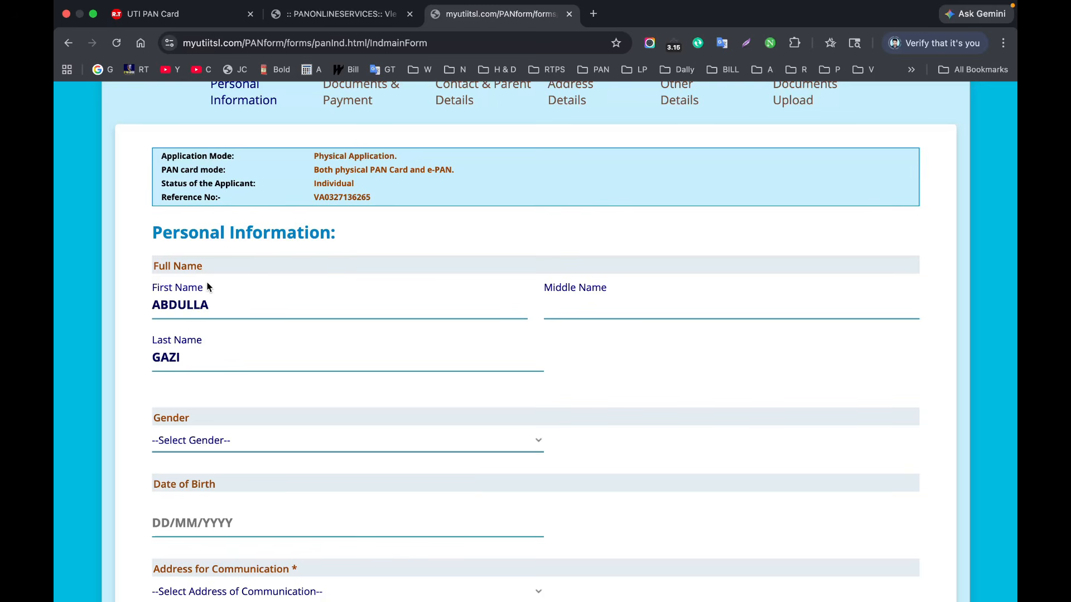
scroll(237, 304, down, 5)
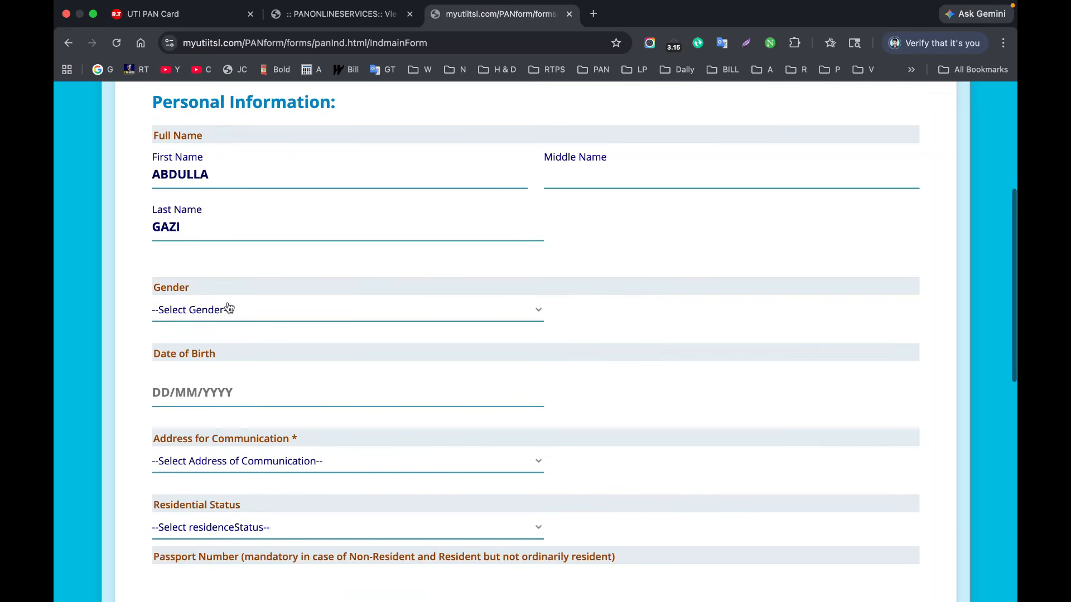
scroll(227, 308, up, 2)
click(224, 368)
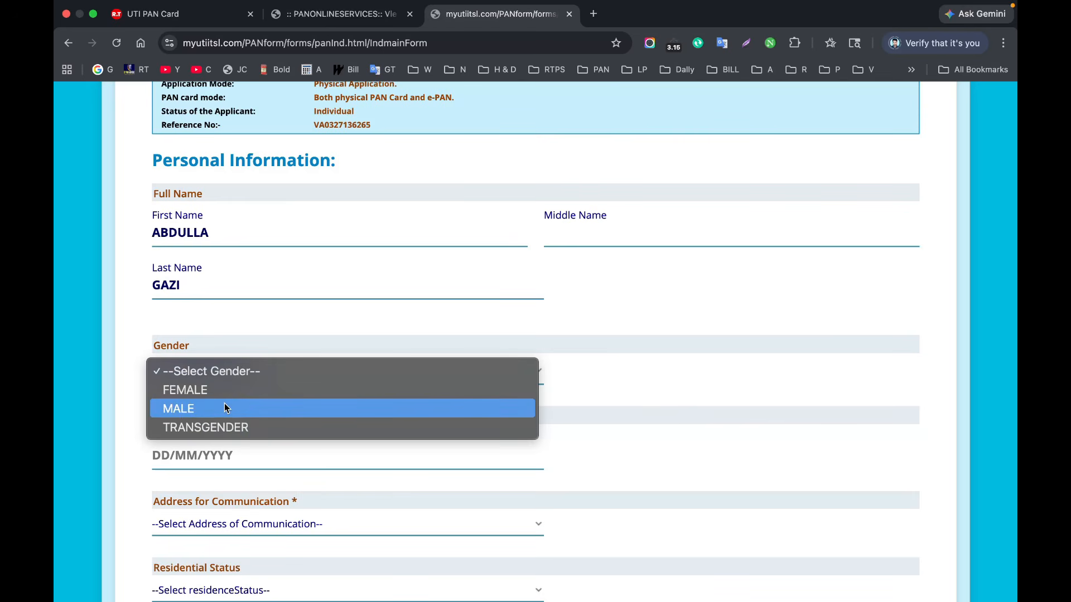
click(225, 409)
scroll(226, 407, down, 2)
click(223, 395)
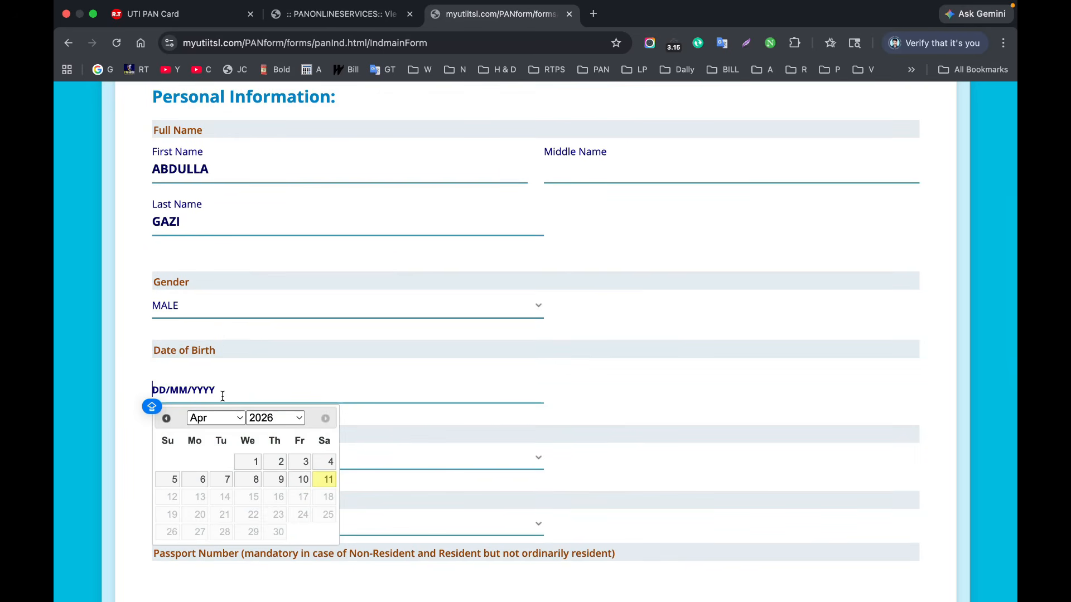
click(276, 518)
scroll(276, 518, down, 3)
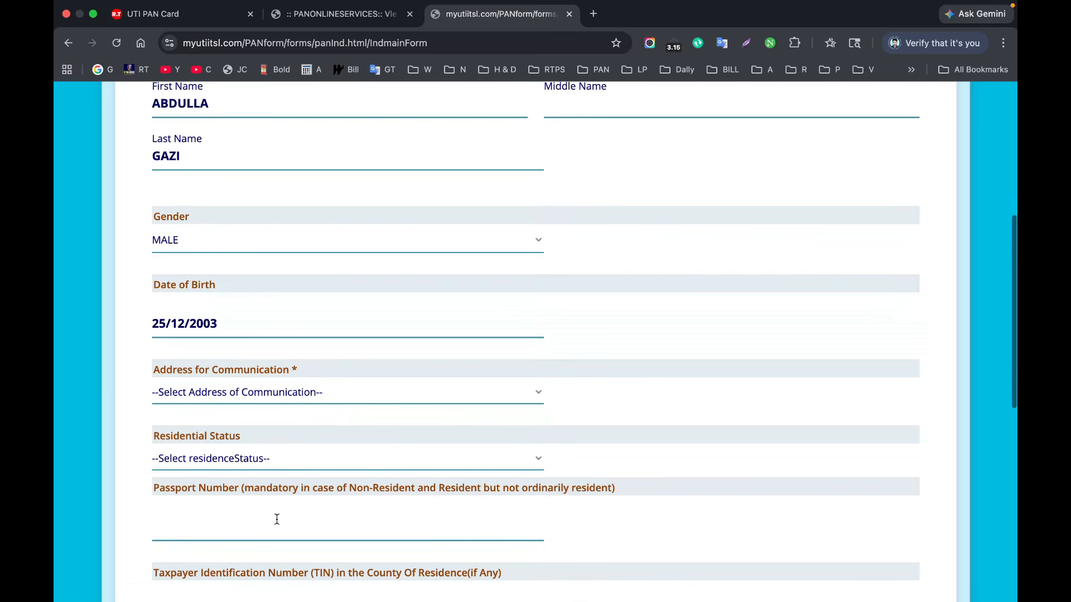
click(277, 287)
click(278, 413)
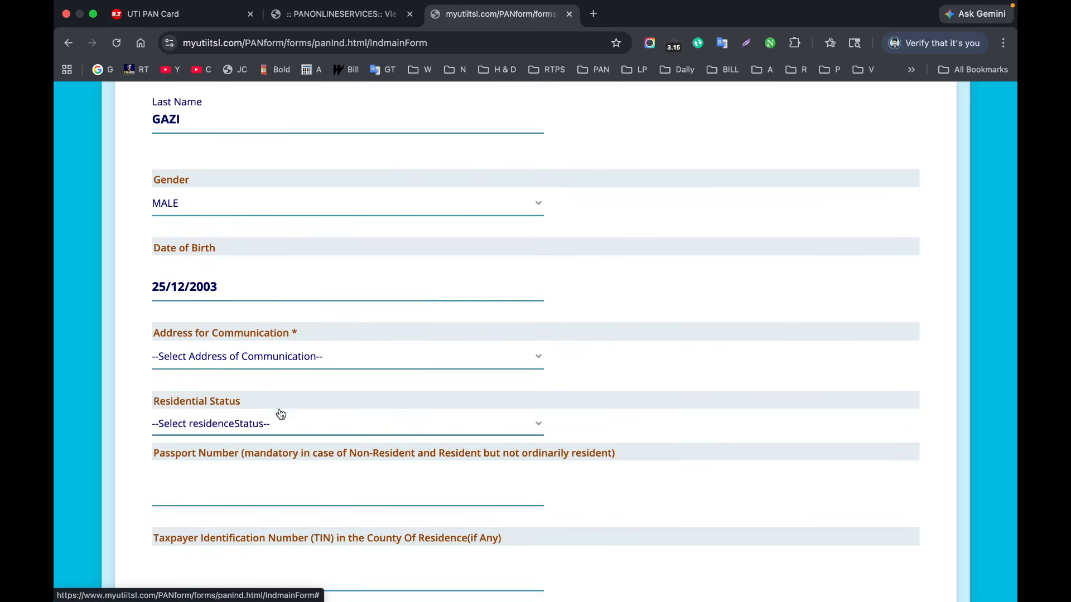
Set communication address to RESIDENCE and residential status to RESIDENT
click(269, 357)
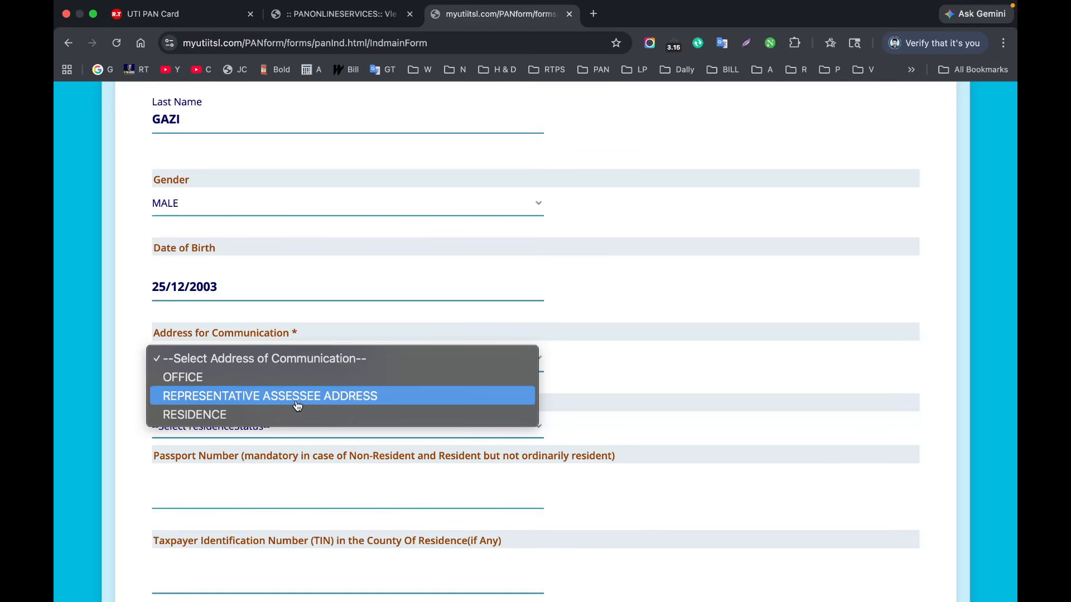
click(287, 418)
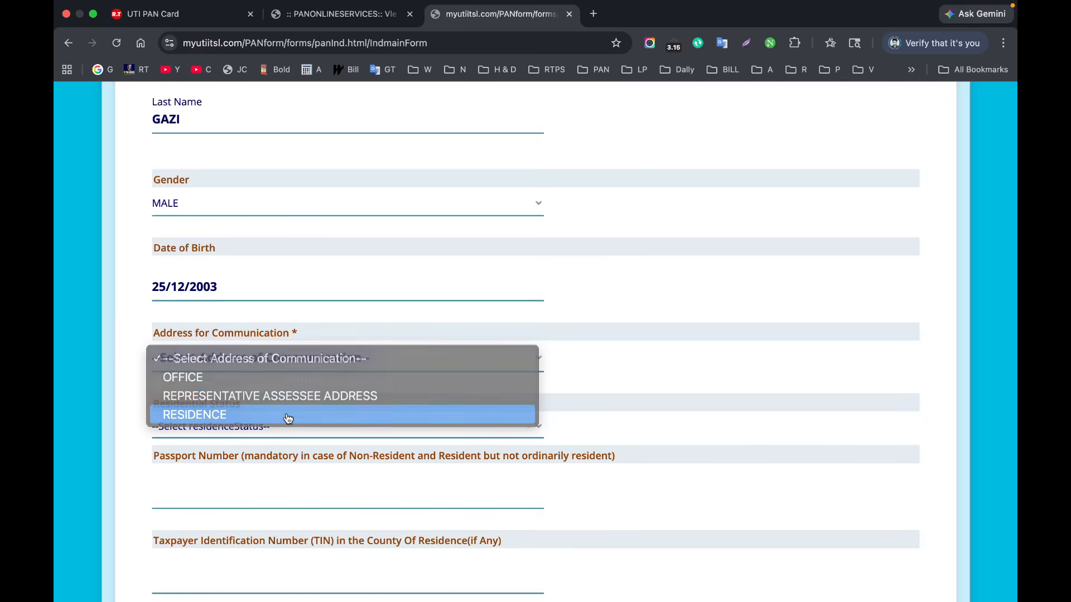
scroll(288, 417, down, 2)
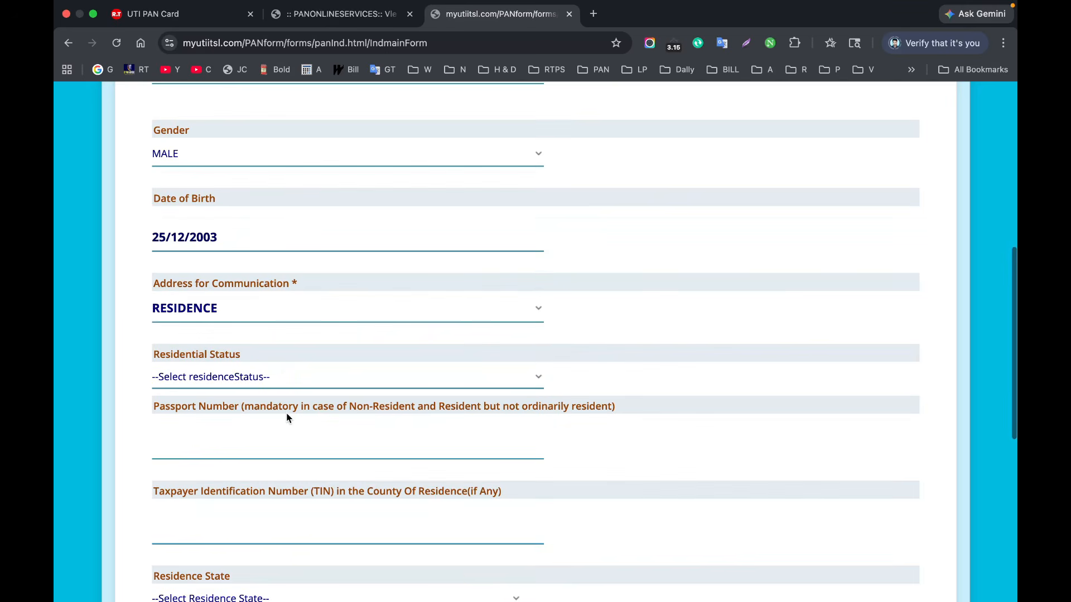
click(286, 383)
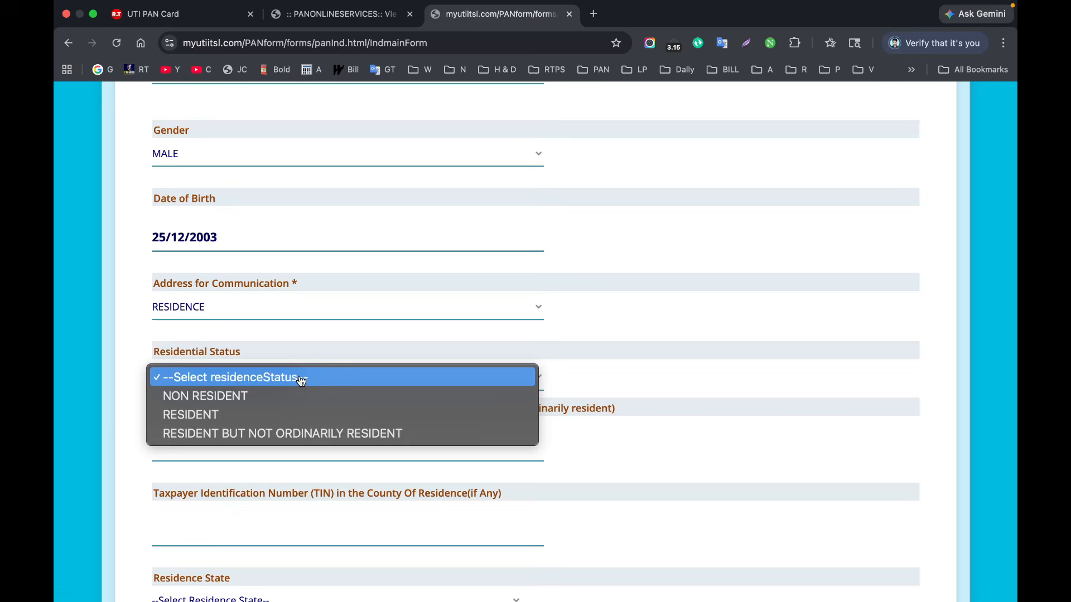
click(271, 414)
scroll(272, 418, down, 2)
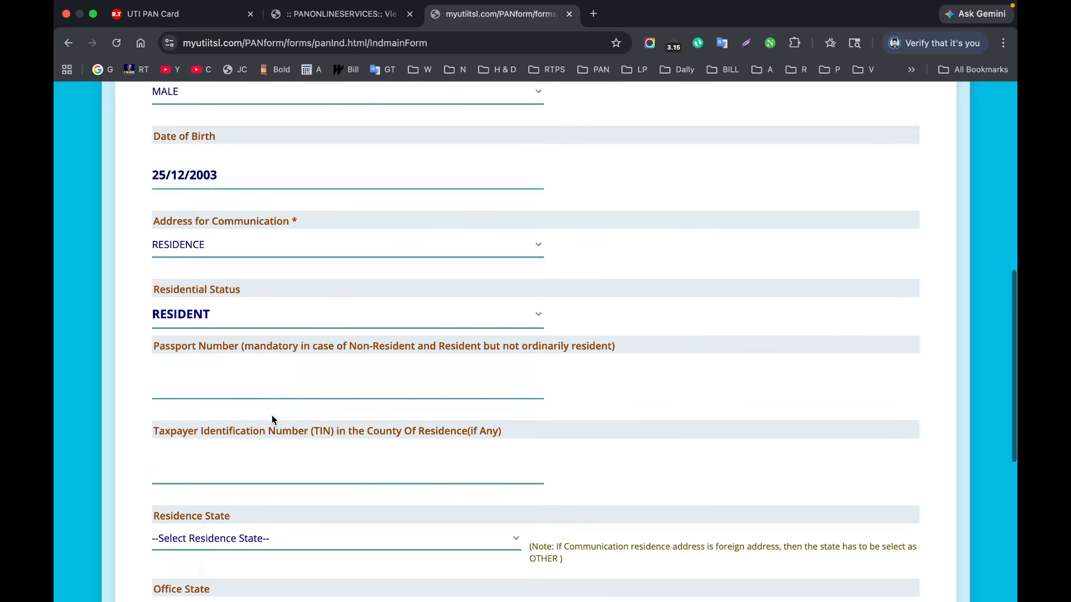
Step through the Passport Number and TIN fields
click(240, 379)
click(232, 473)
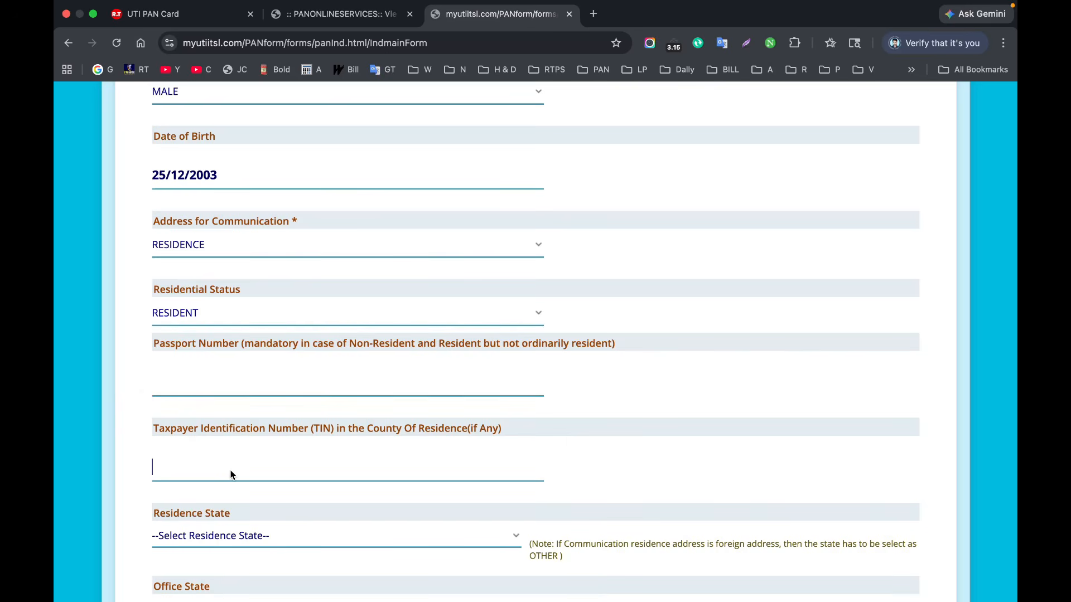
click(269, 377)
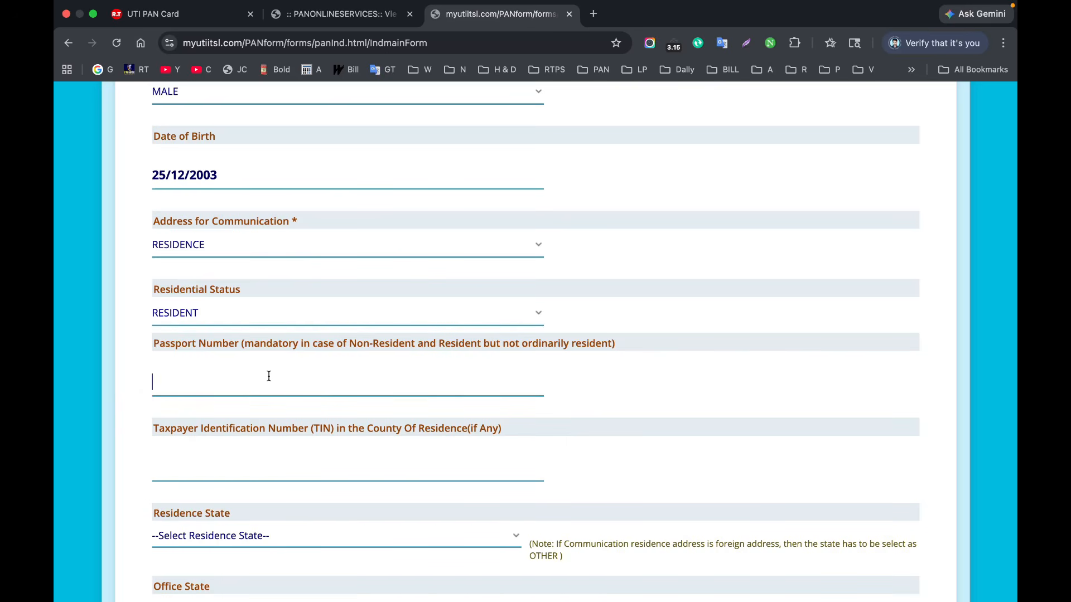
click(247, 460)
scroll(256, 383, down, 2)
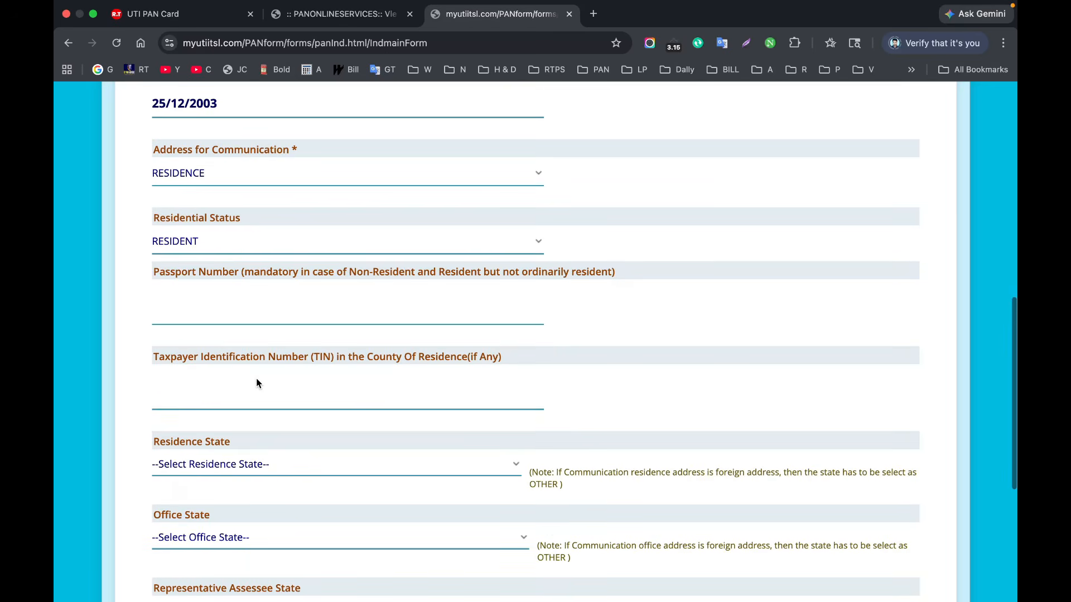
scroll(256, 382, down, 1)
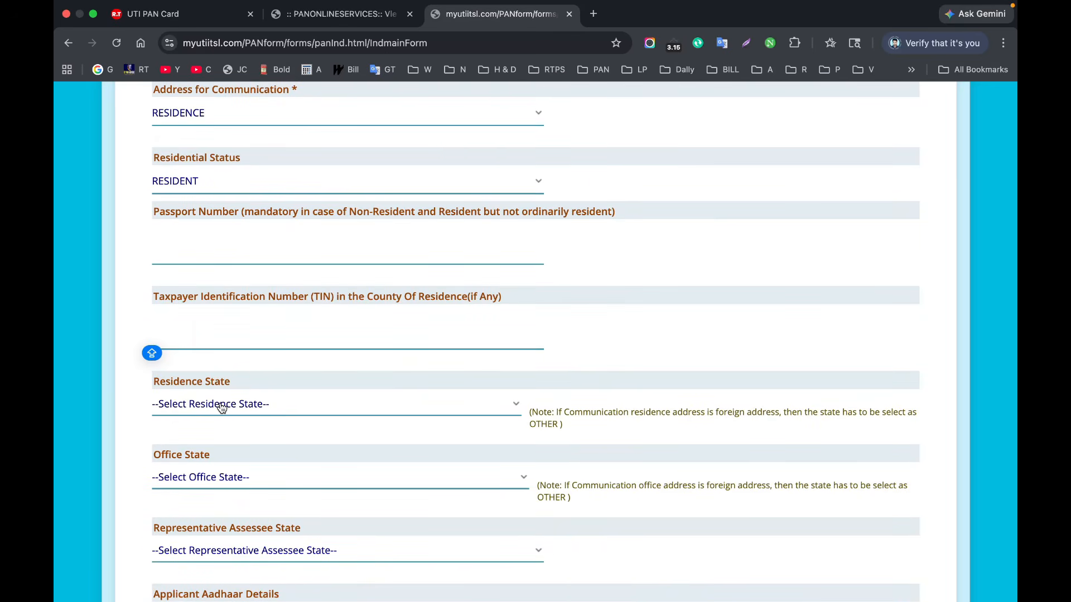
scroll(222, 408, down, 1)
Choose WEST BENGAL in the Residence State list
click(334, 410)
scroll(290, 482, down, 3)
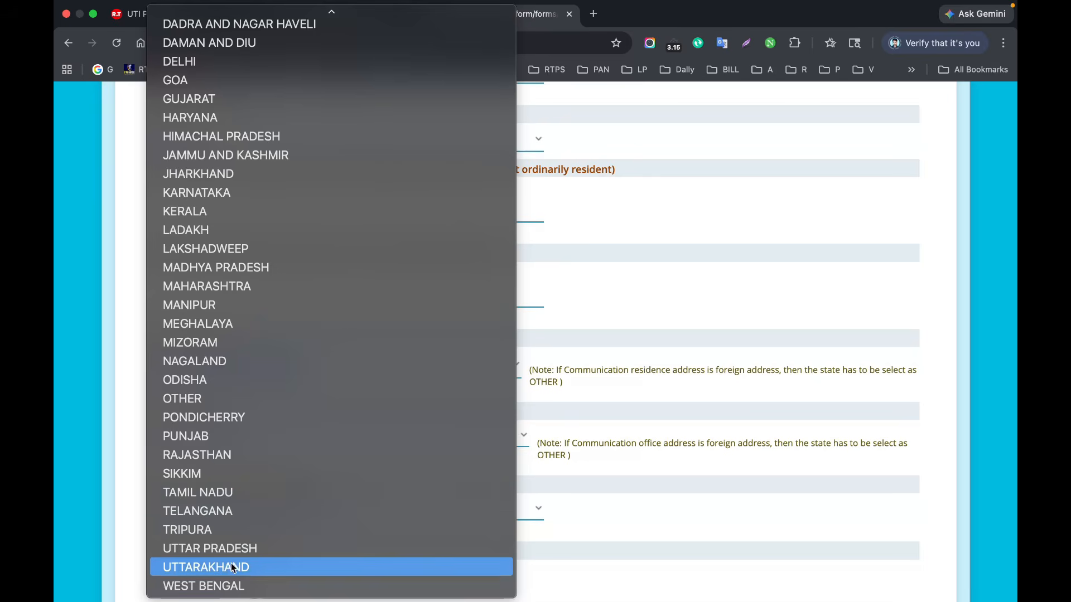
click(232, 586)
scroll(283, 386, down, 1)
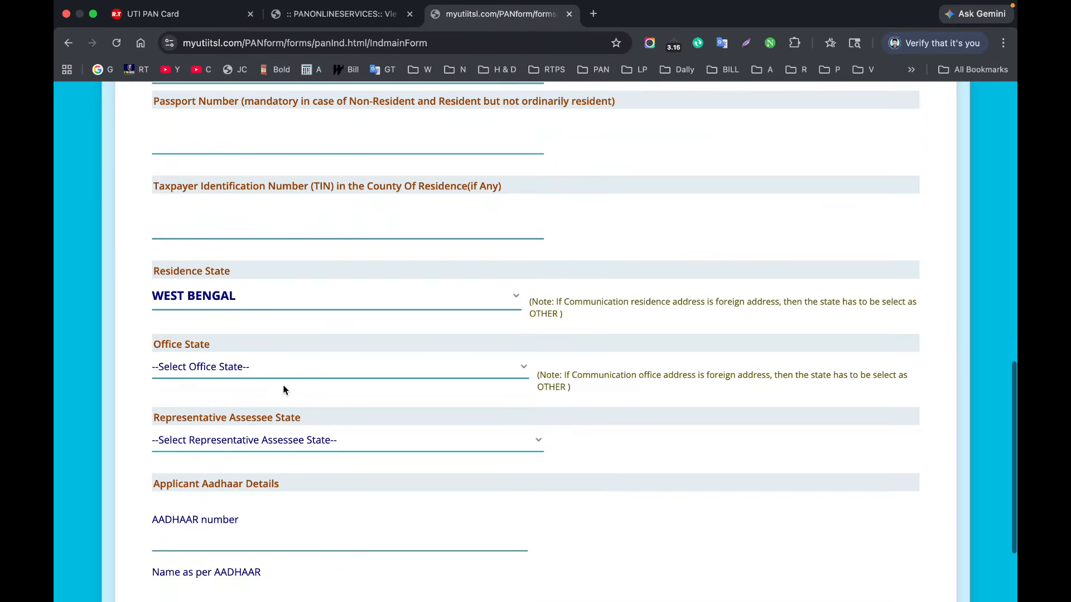
scroll(215, 391, down, 1)
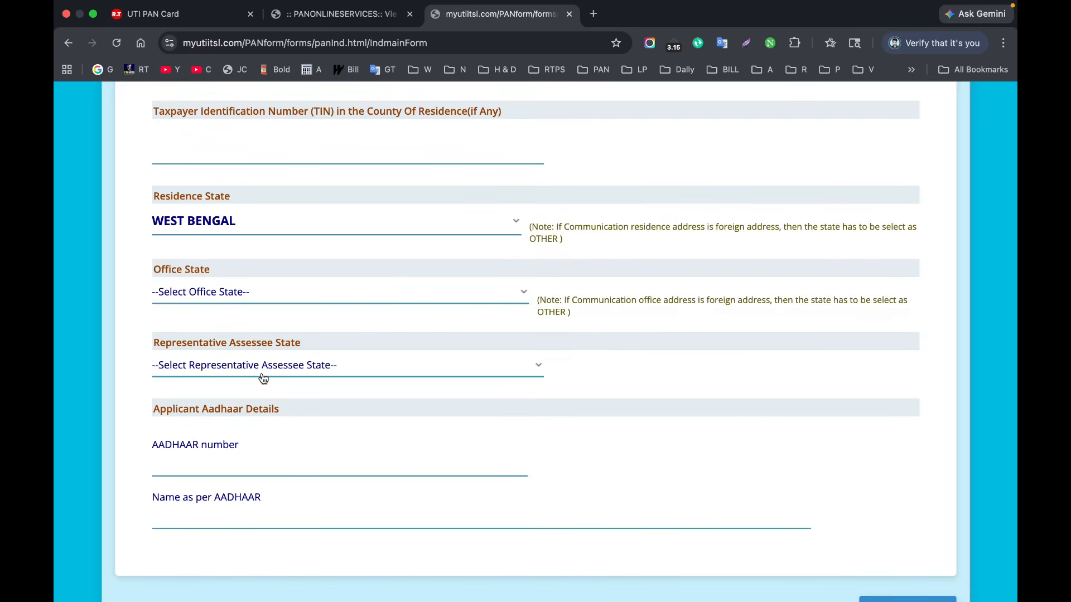
Enter and re-confirm the applicant's Aadhaar number, then type the applicant's name as per Aadhaar
click(241, 465)
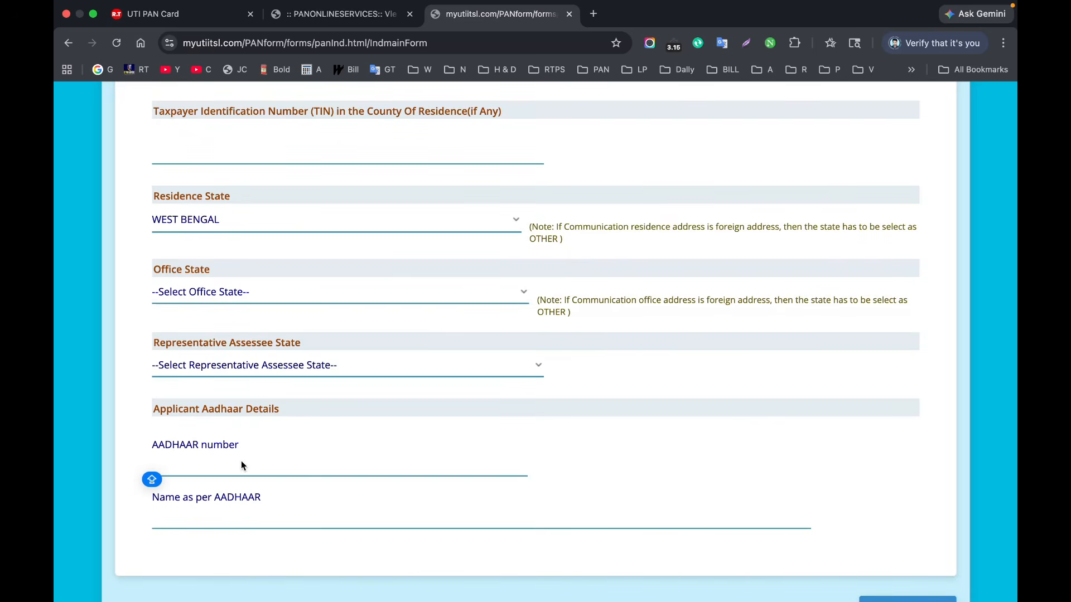
click(242, 519)
click(299, 471)
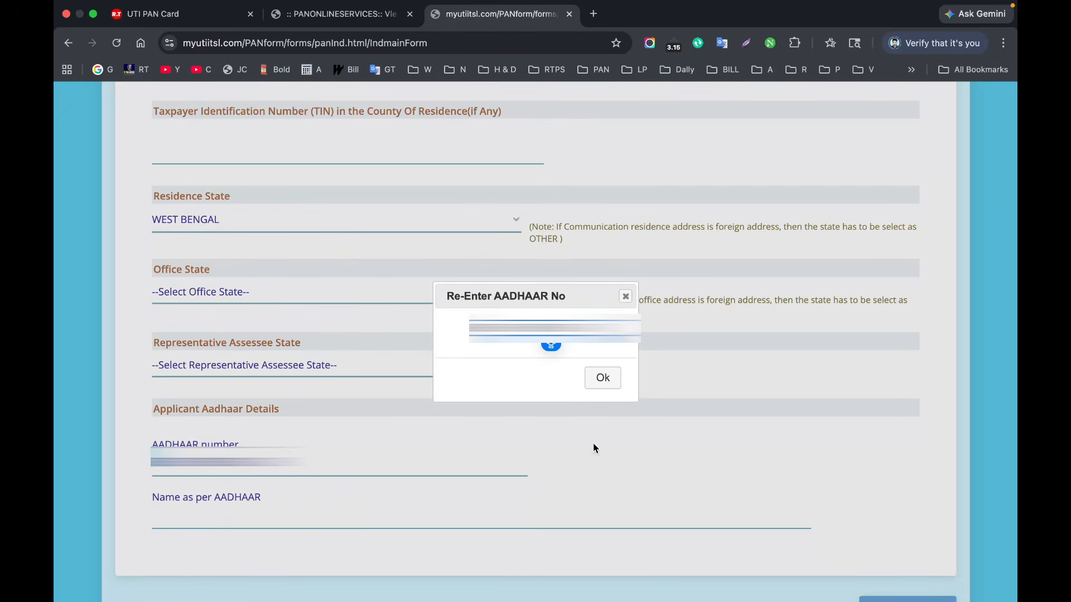
click(603, 378)
click(479, 521)
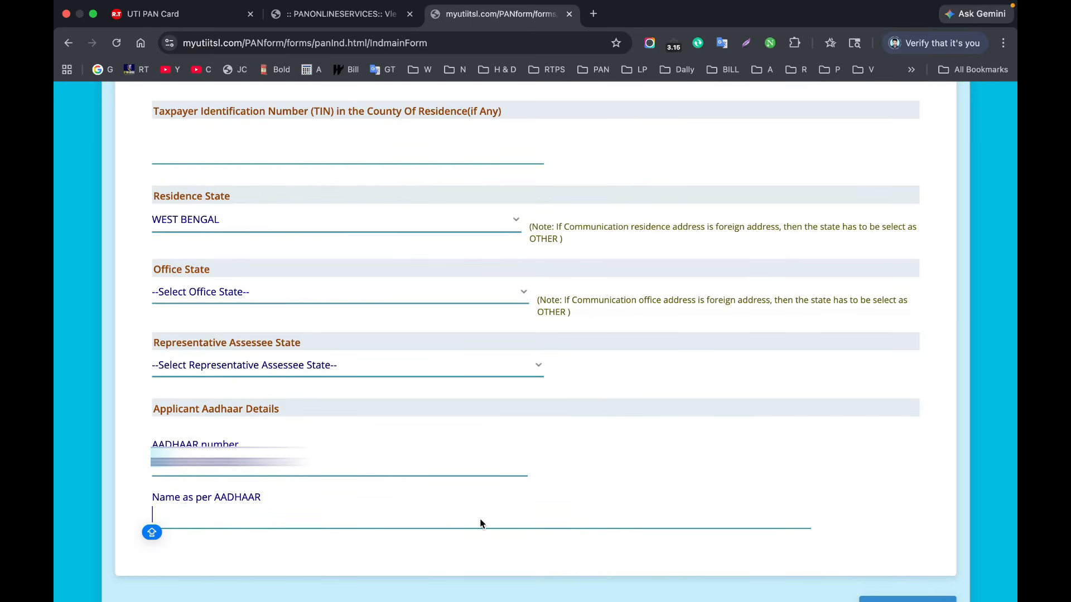
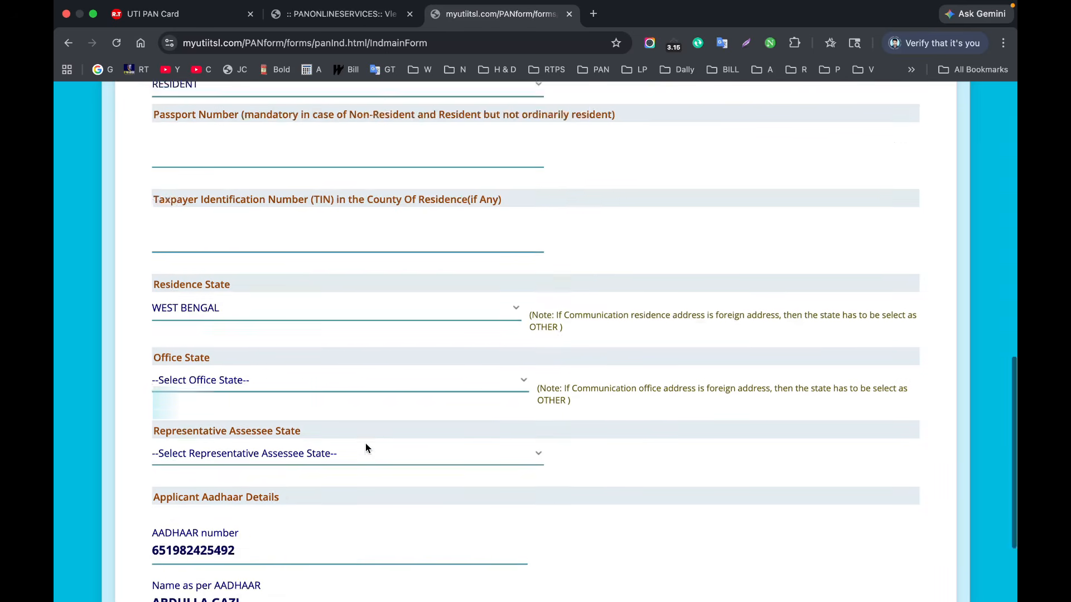
scroll(366, 444, down, 5)
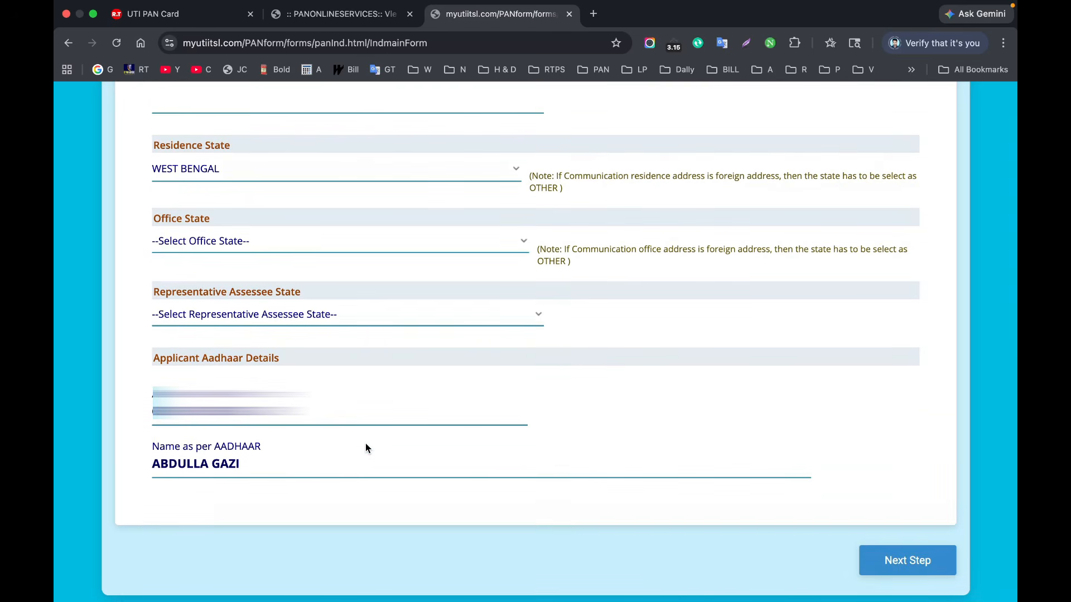
On the next form step, choose AADHAAR Card as proof of address and Voters ID card as date-of-birth proof
click(896, 557)
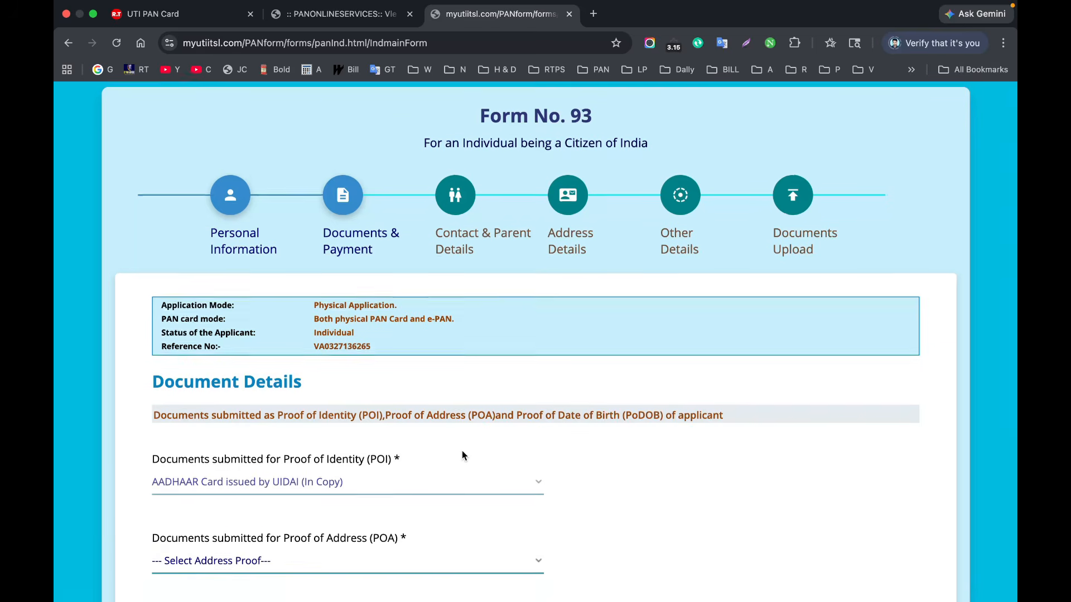
scroll(461, 451, down, 4)
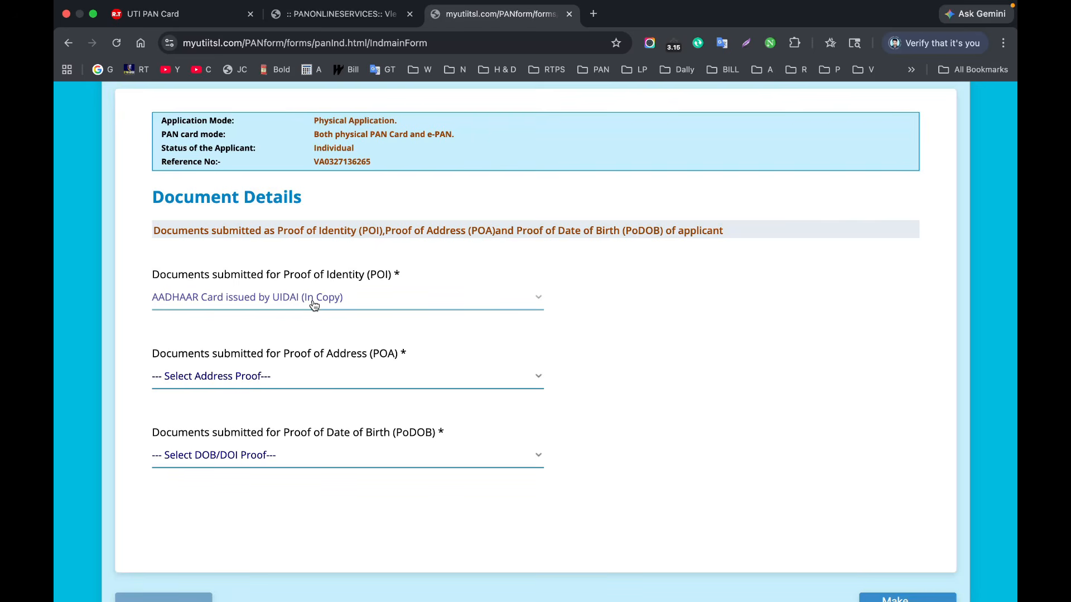
click(314, 387)
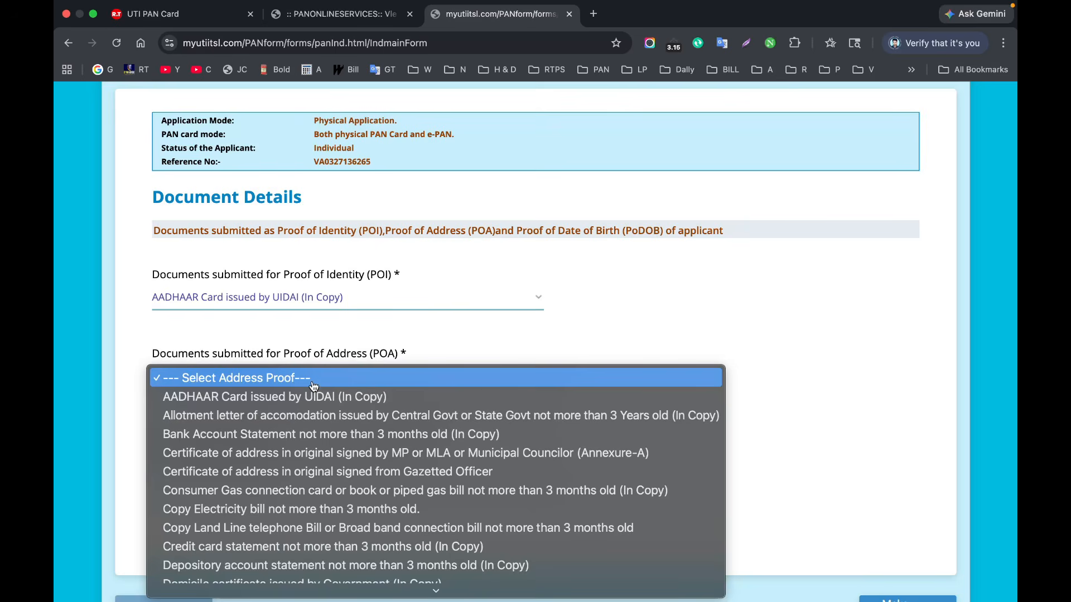
scroll(301, 558, down, 3)
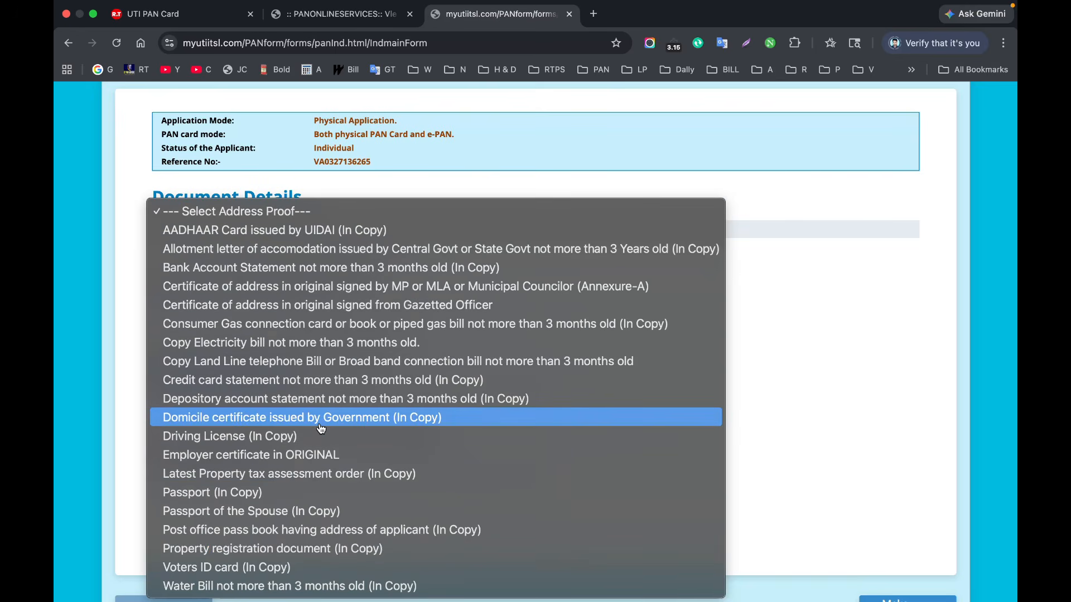
click(359, 234)
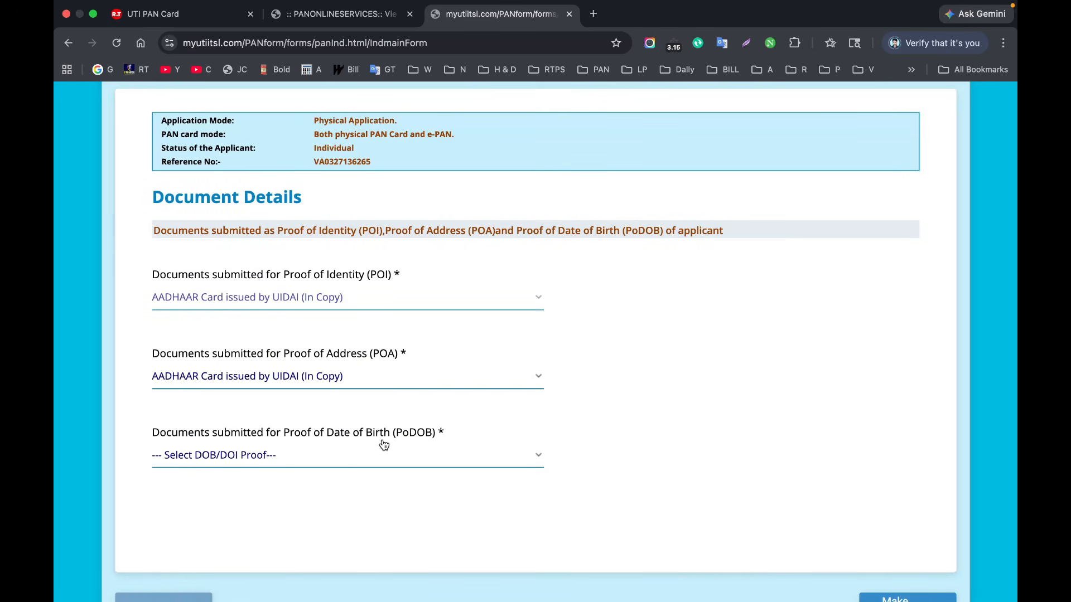
click(361, 460)
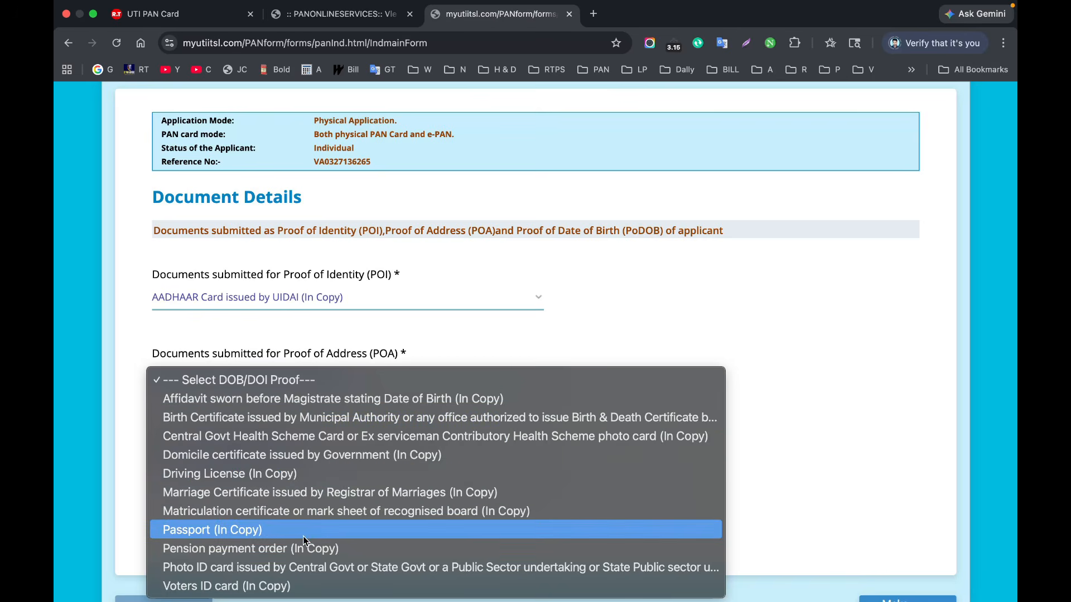
click(312, 586)
Proceed to Make Payment and accept the payment instructions
scroll(436, 409, down, 2)
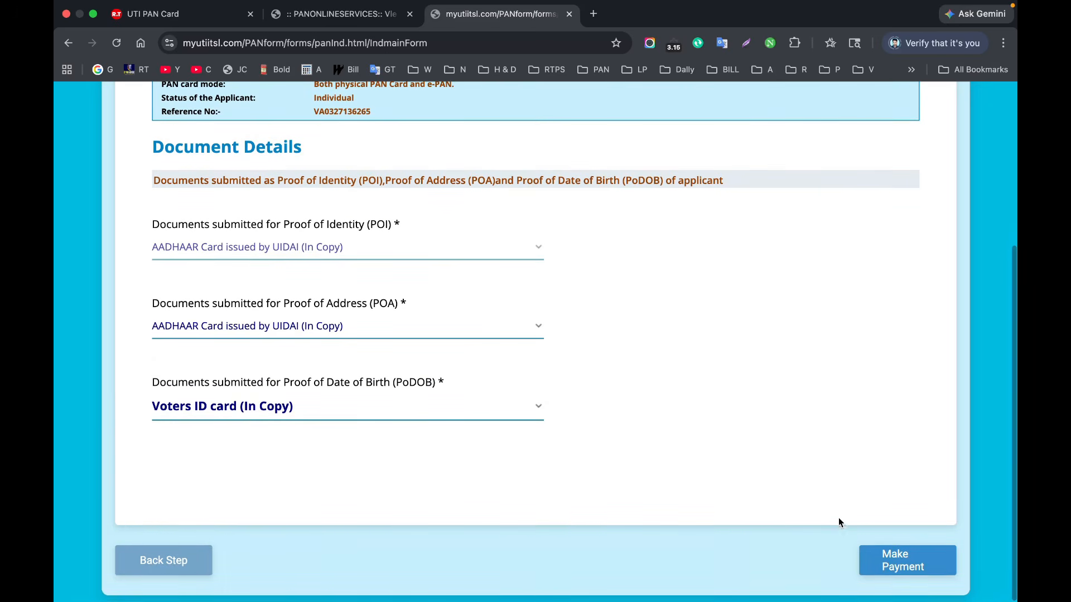
click(887, 555)
click(834, 426)
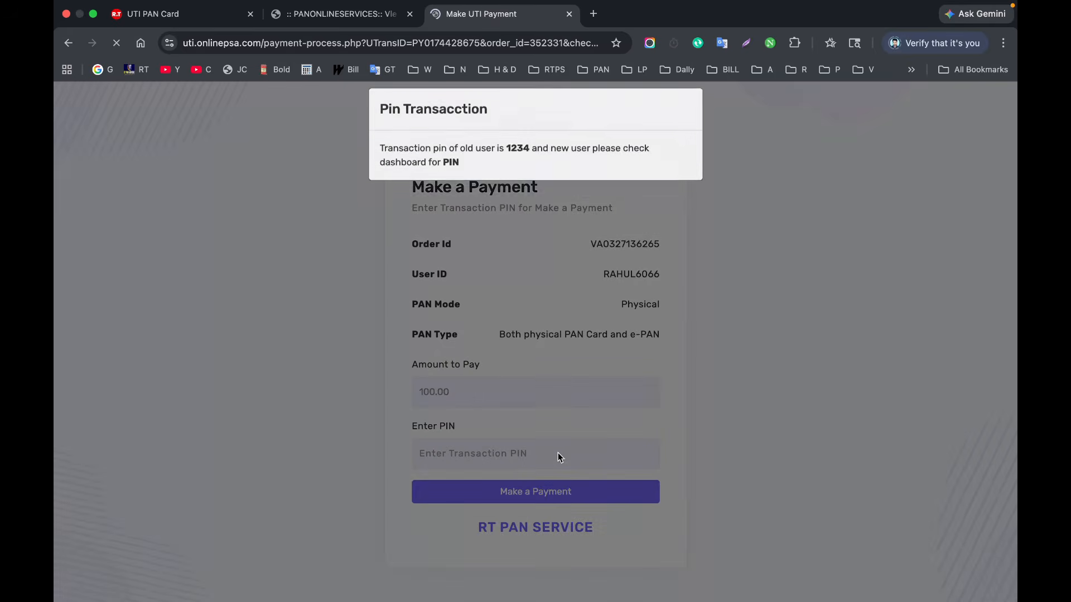
Dismiss the transaction PIN notice on the ₹100.00 payment page and switch to the UTI PAN Card tab
click(510, 456)
click(510, 456)
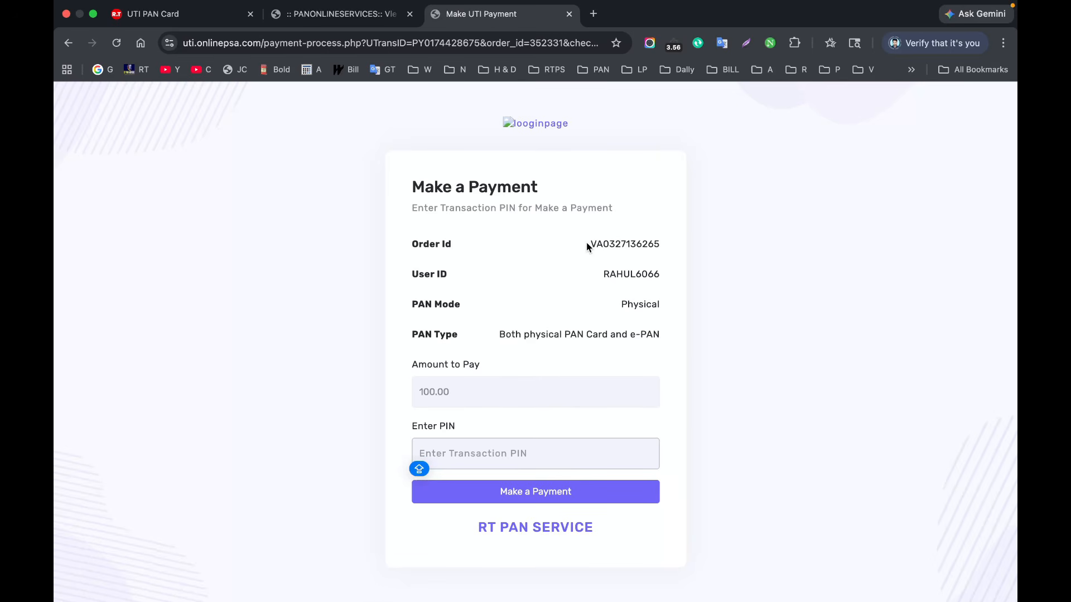
click(195, 13)
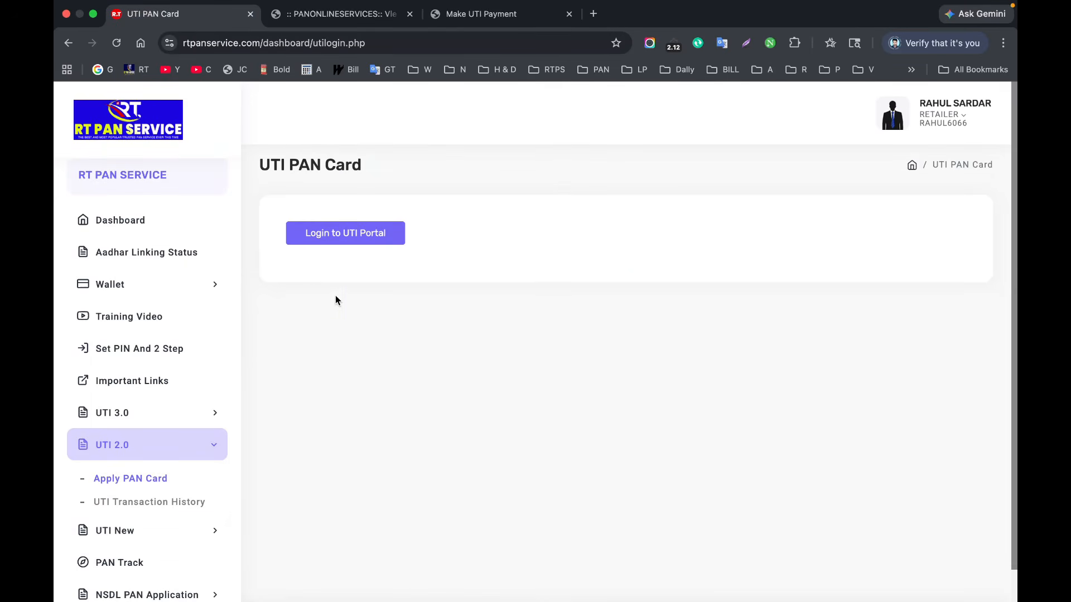
Replace the old PIN with a new 4-digit PIN under Set PIN And 2 Step, keeping verification on Disable
scroll(159, 411, down, 3)
scroll(161, 410, up, 2)
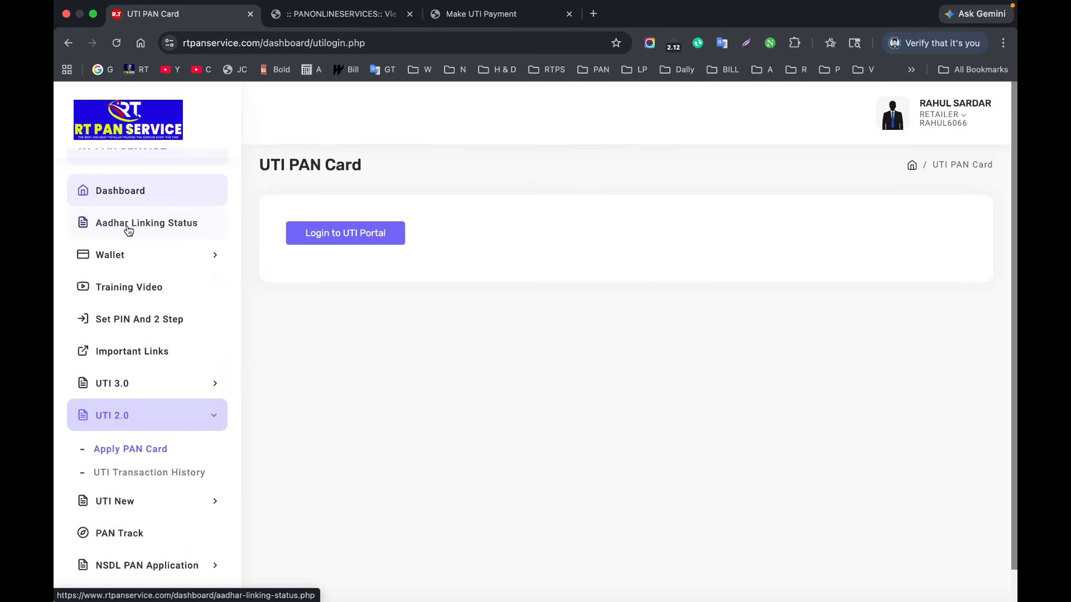
click(134, 325)
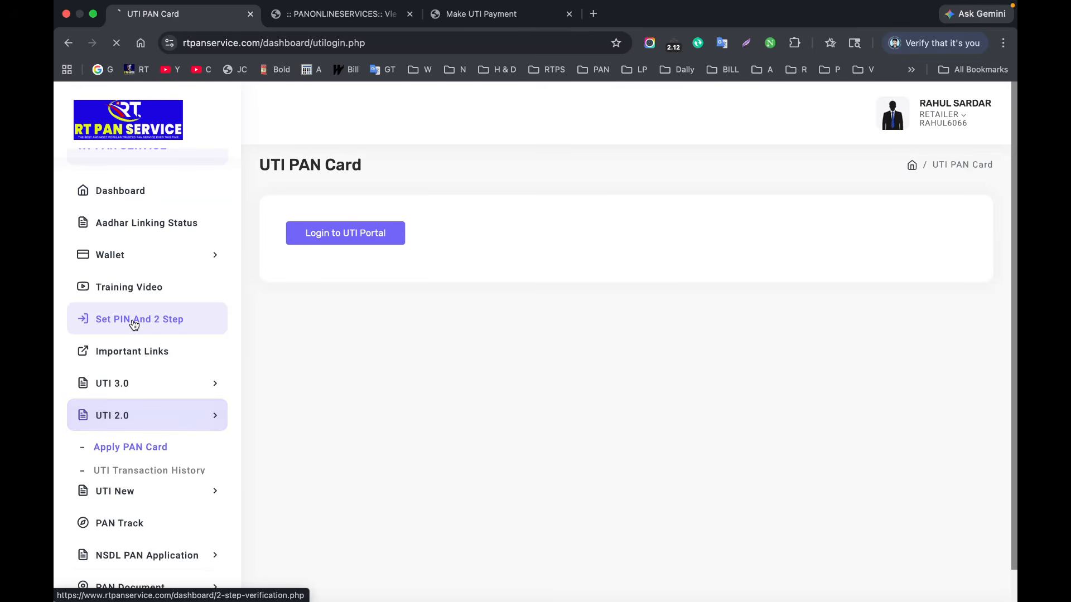
drag(350, 351, 241, 350)
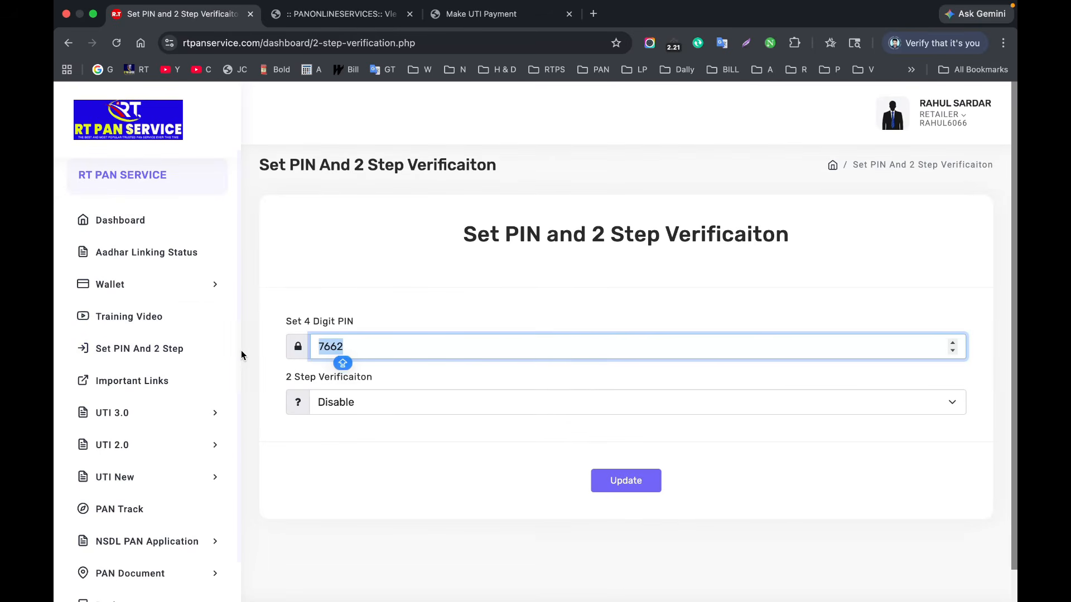
click(383, 349)
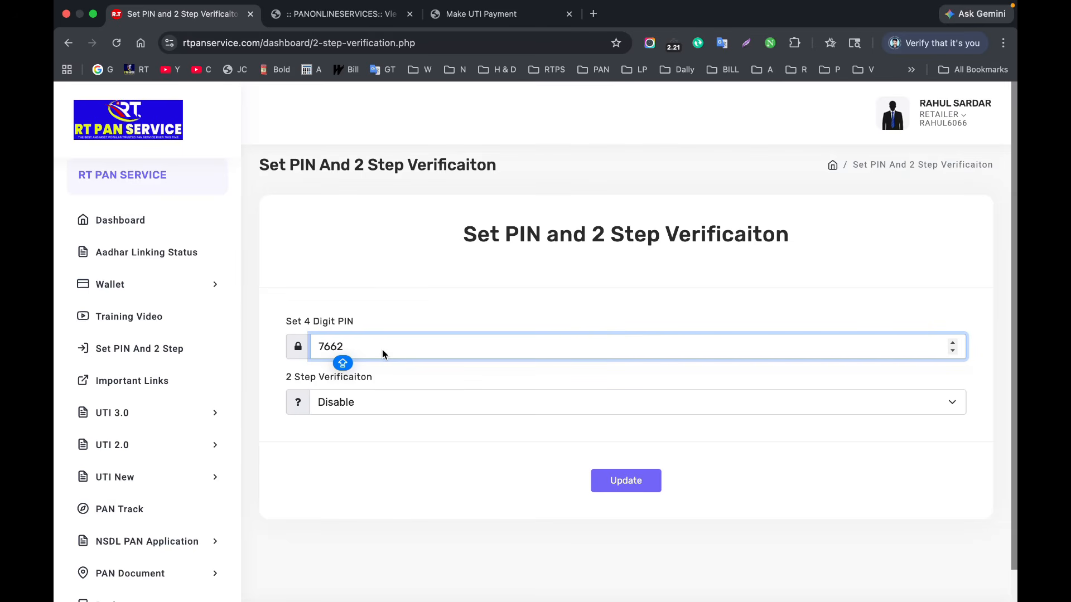
key(BackSpace)
key(BackSpace)
key(BackSpace)
key(BackSpace)
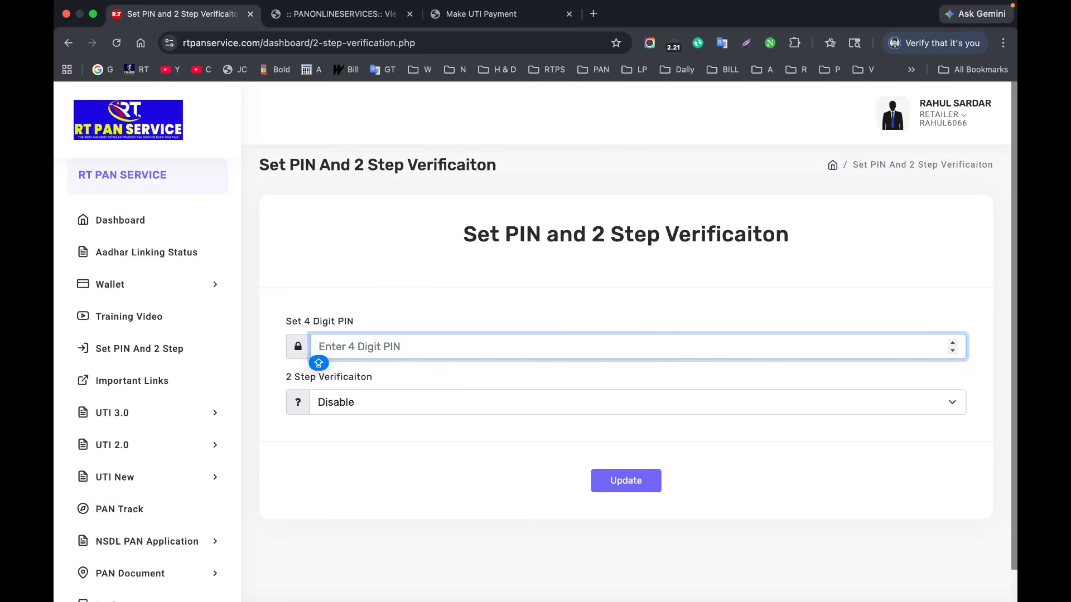
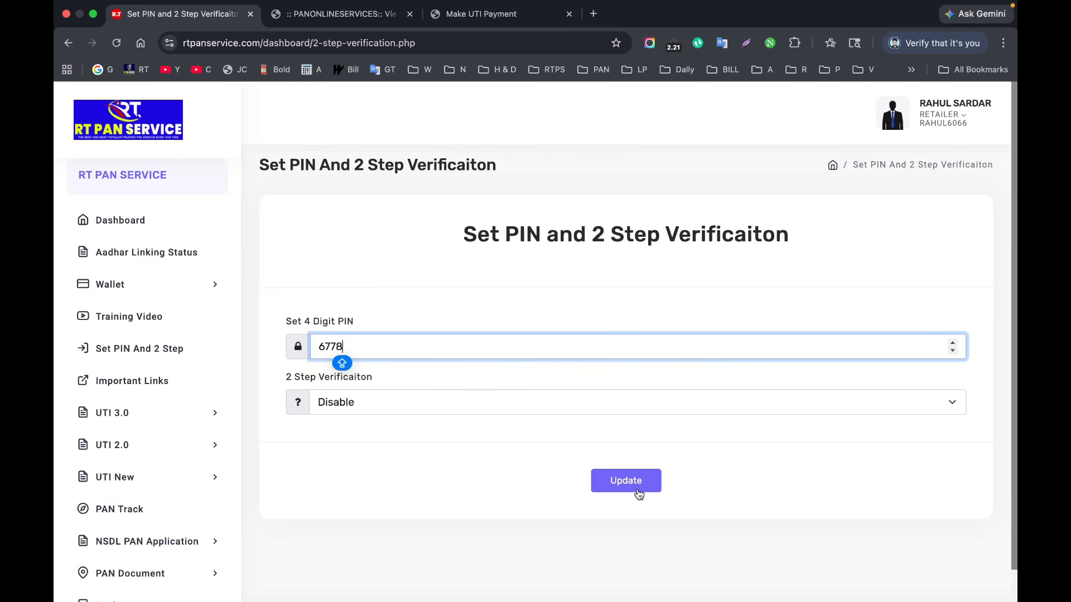
click(333, 403)
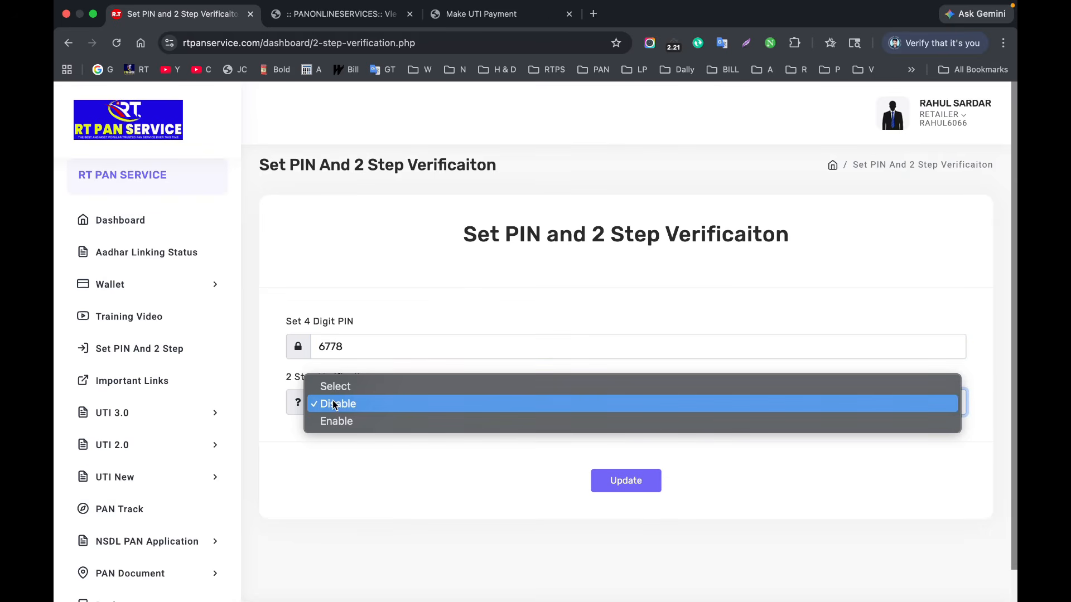
click(345, 448)
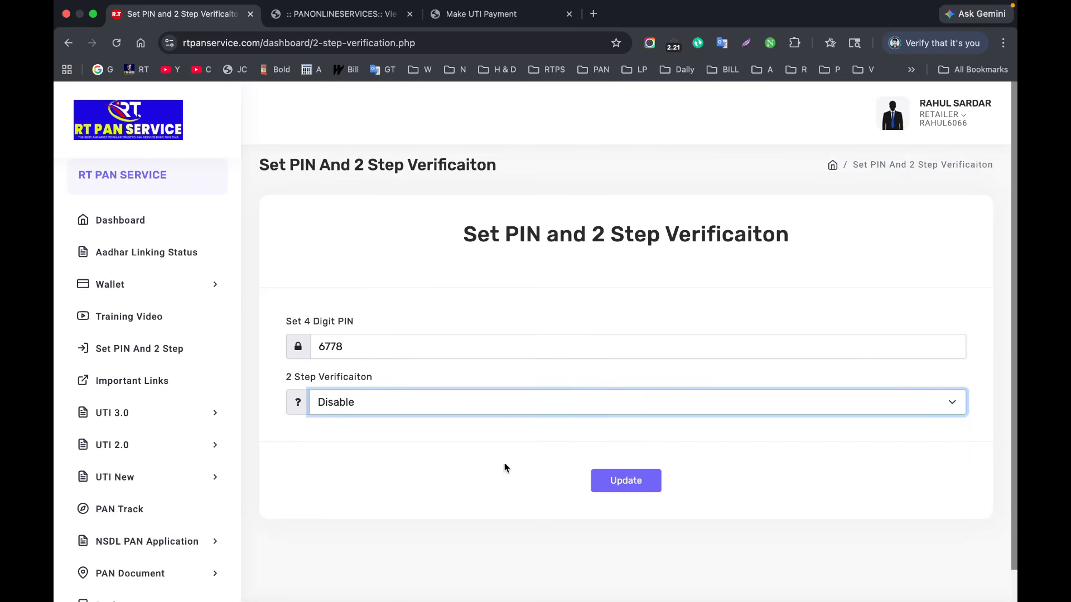
click(386, 339)
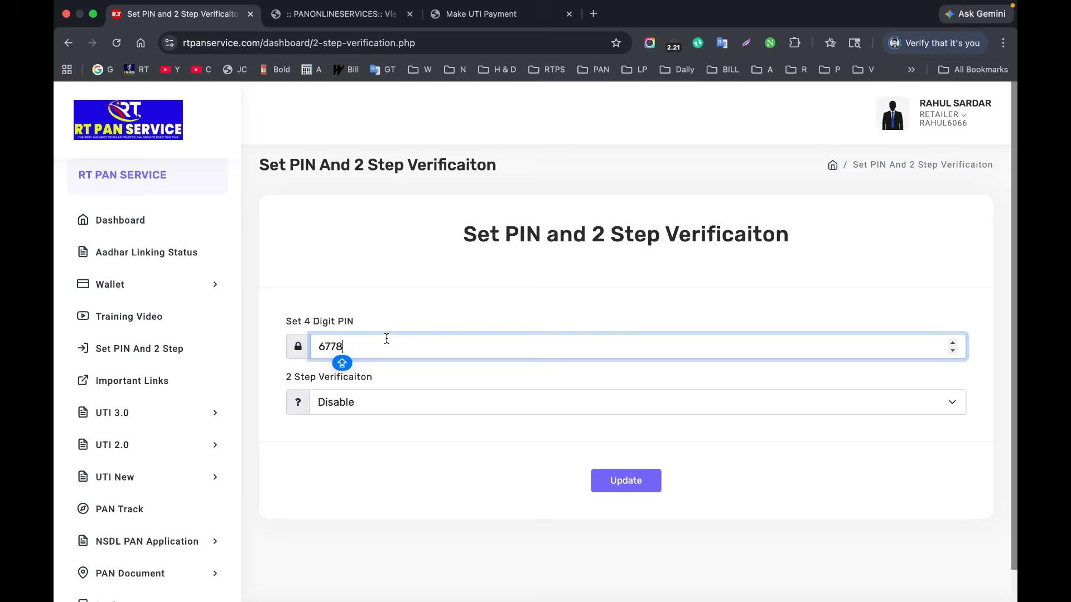
click(379, 404)
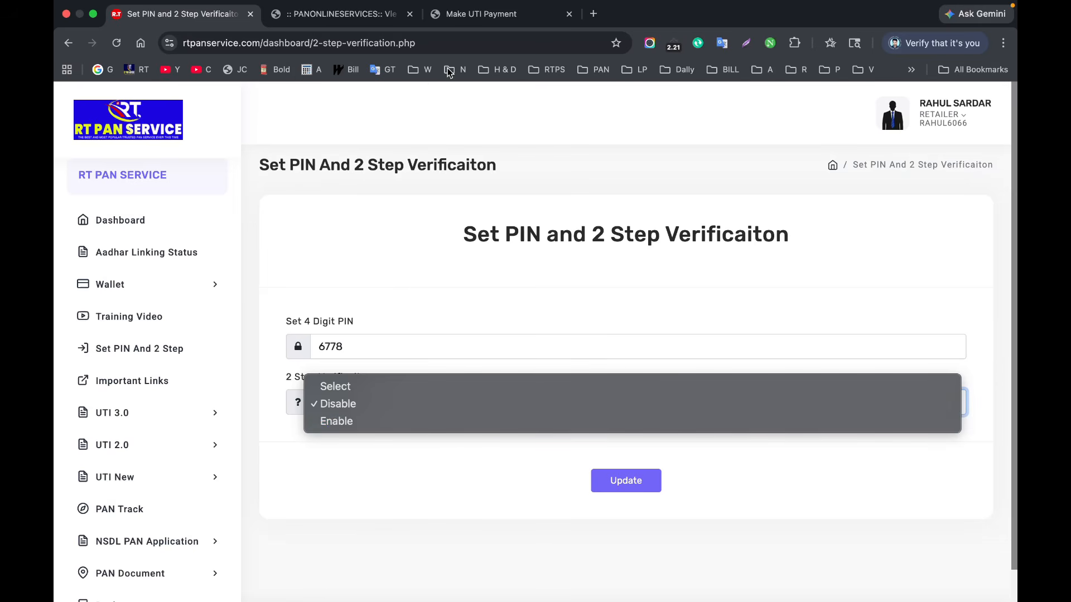
Pay the ₹100.00 fee on the Make UTI Payment tab using the transaction PIN
click(476, 23)
click(477, 17)
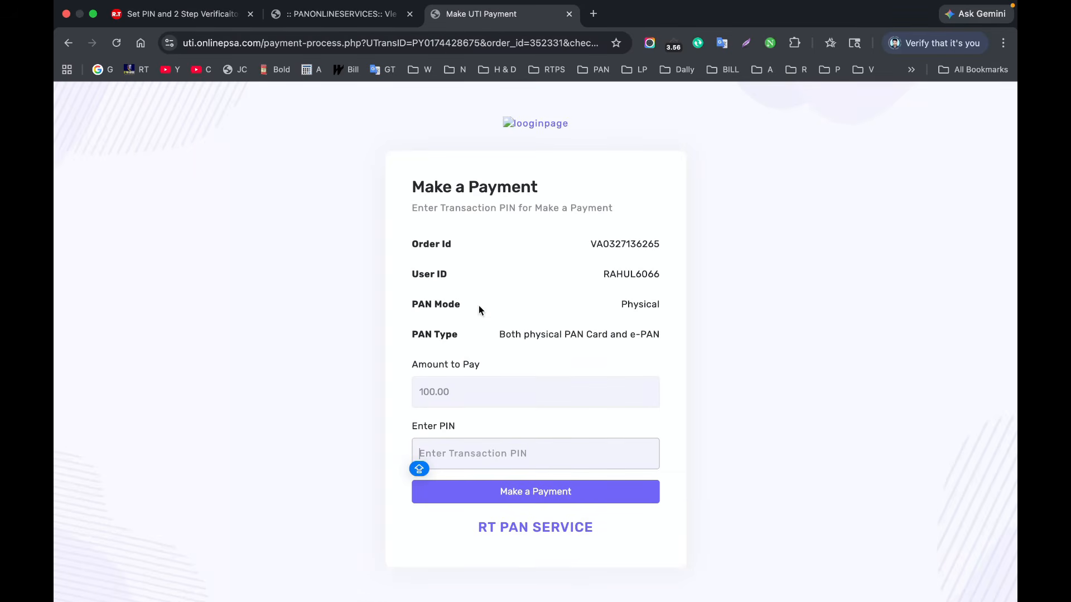
click(607, 500)
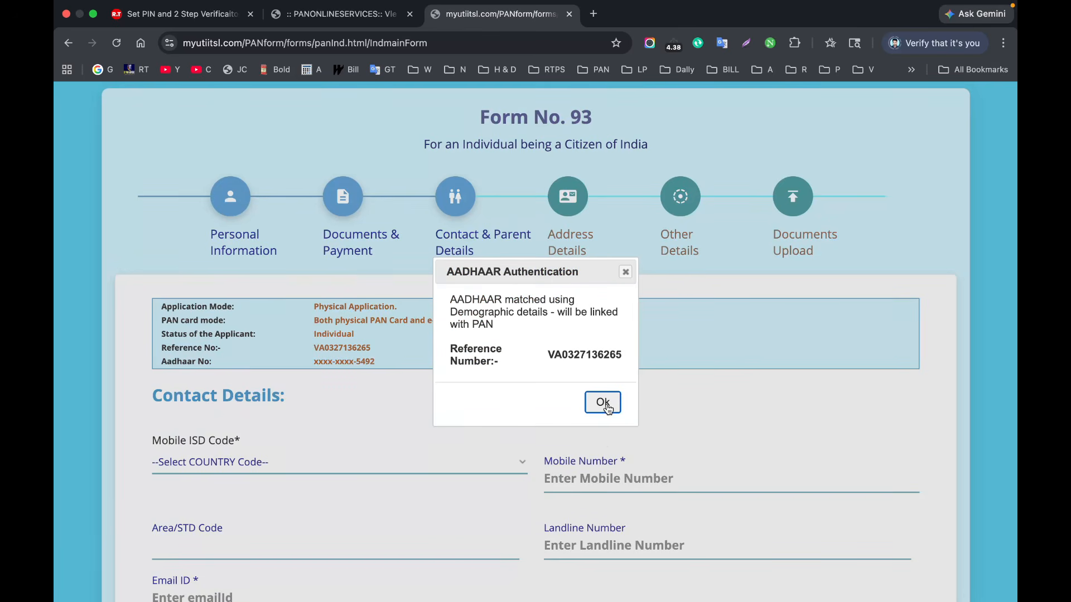
Set the mobile ISD code to INDIA (91) and fill in the applicant's mobile number and e-mail
click(602, 403)
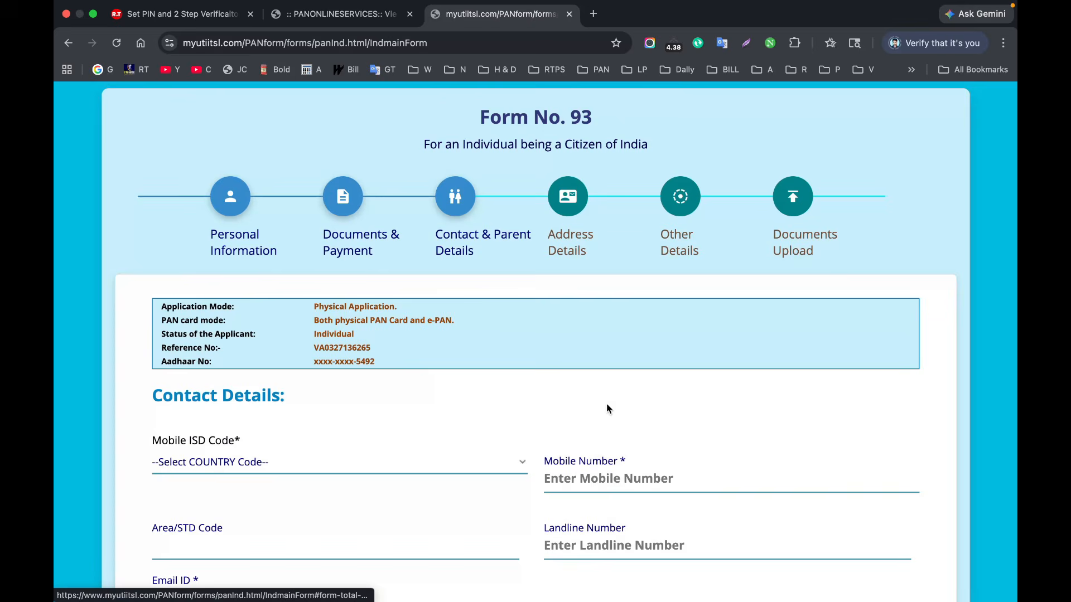
click(350, 279)
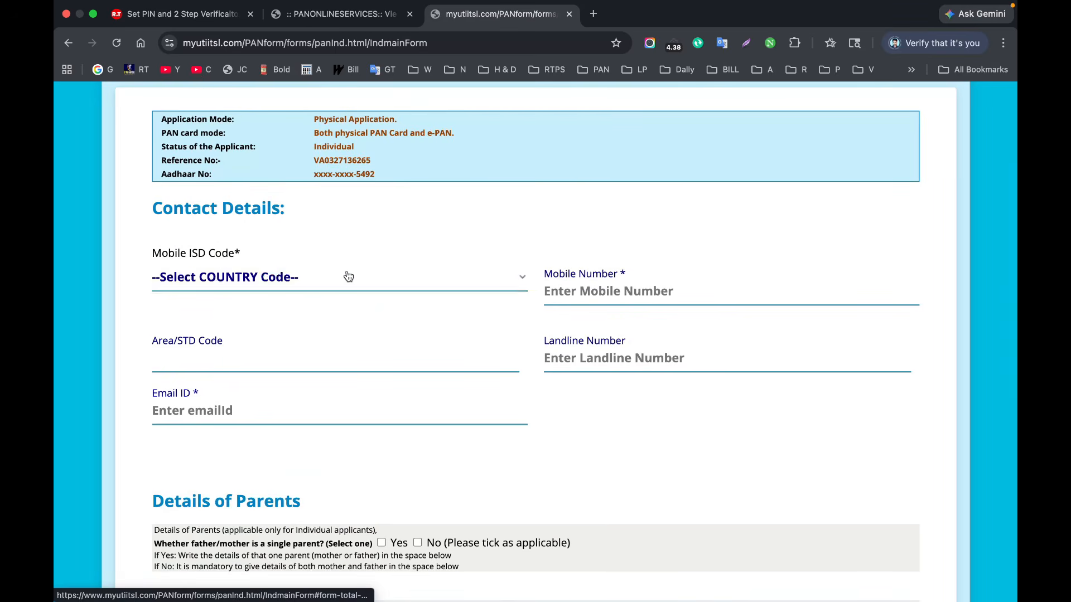
key(i)
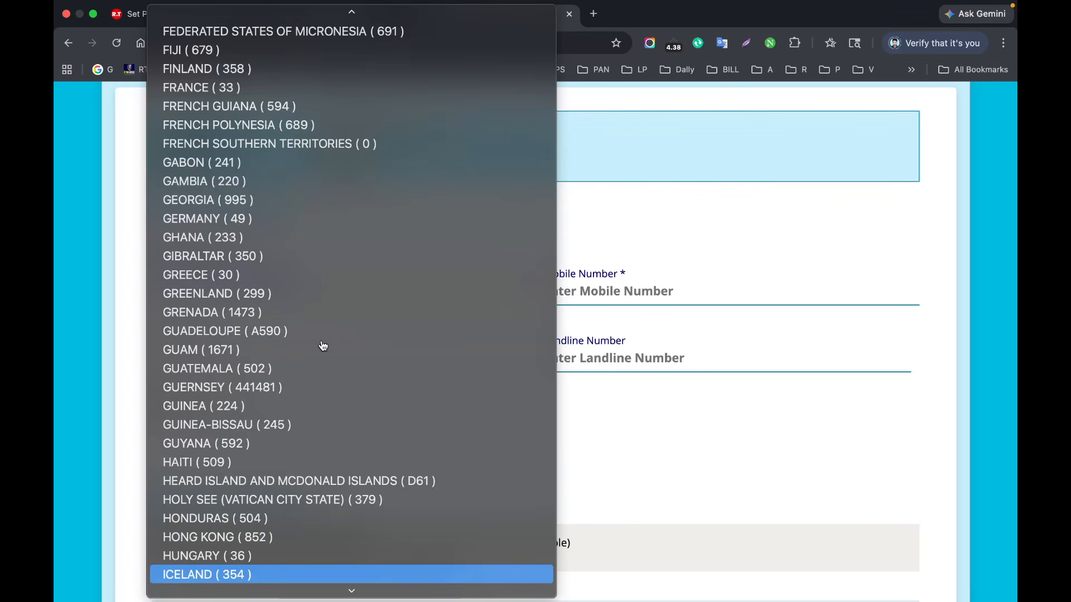
key(n)
click(286, 572)
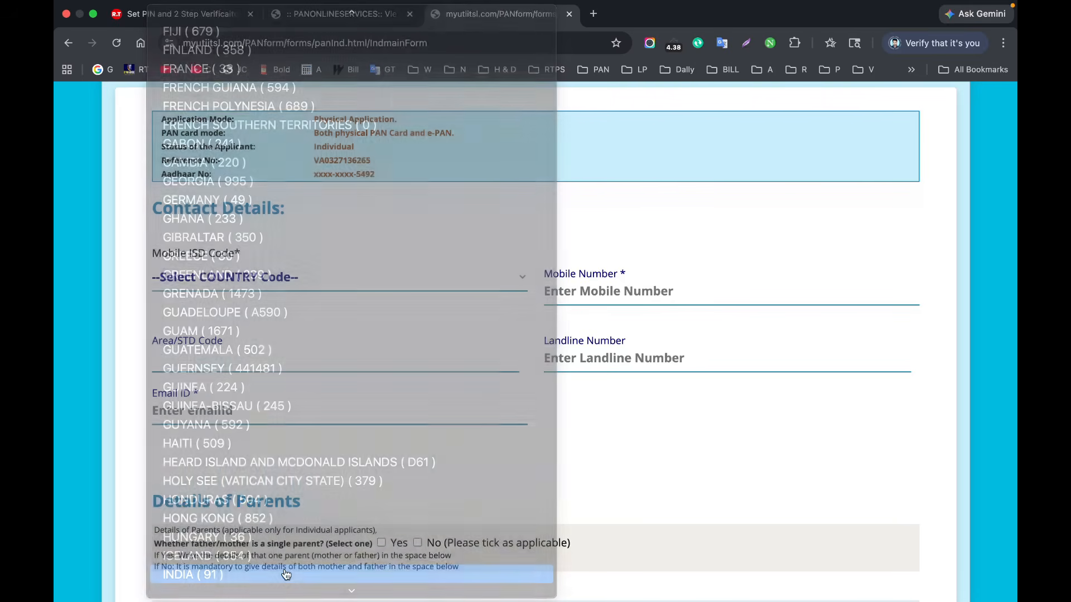
scroll(504, 394, down, 1)
click(667, 255)
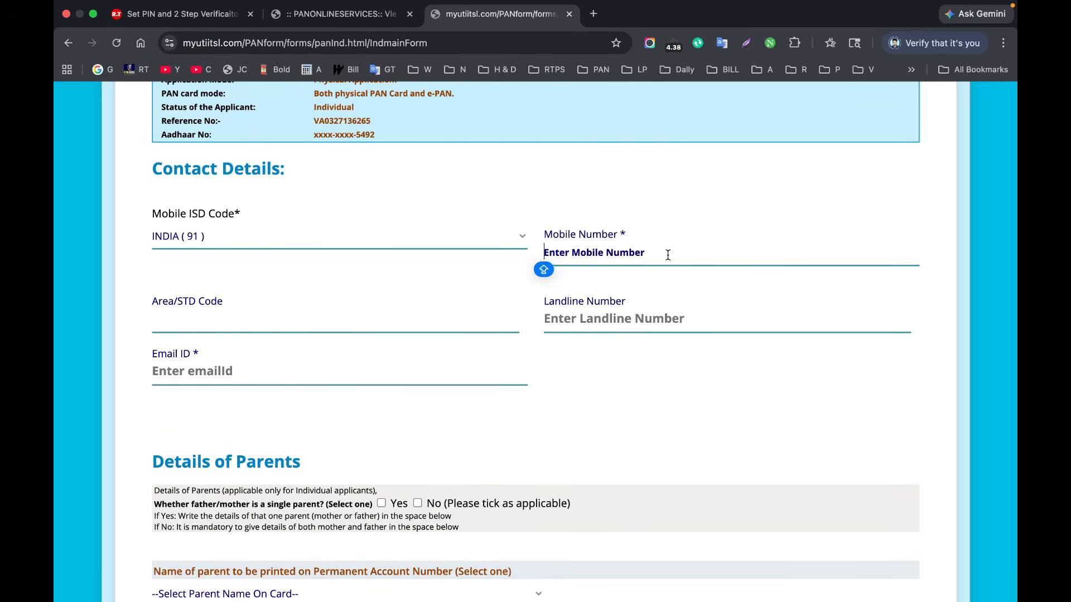
key(super+v)
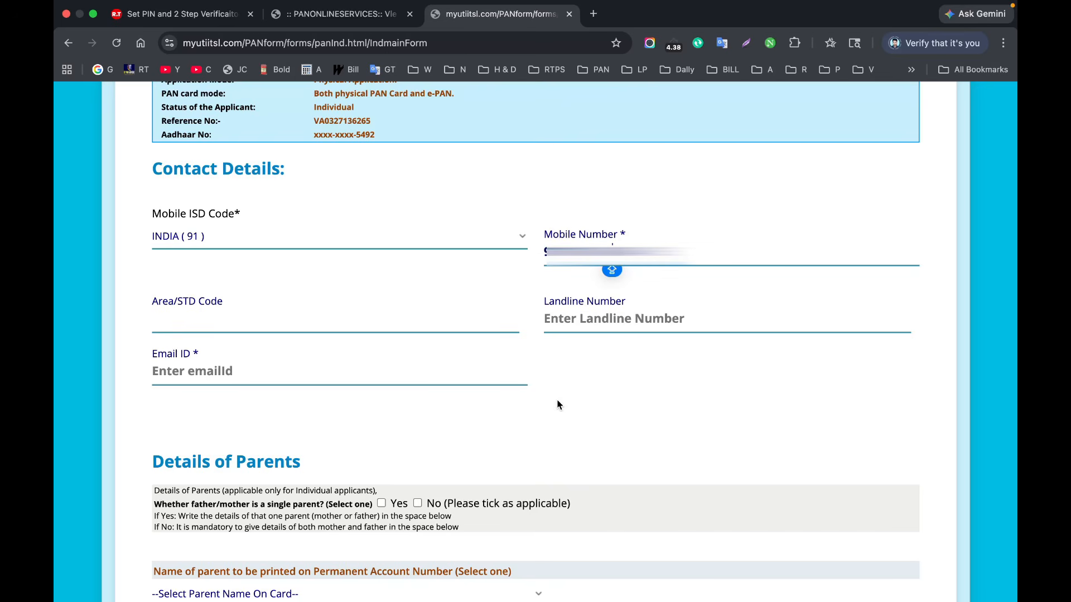
click(470, 376)
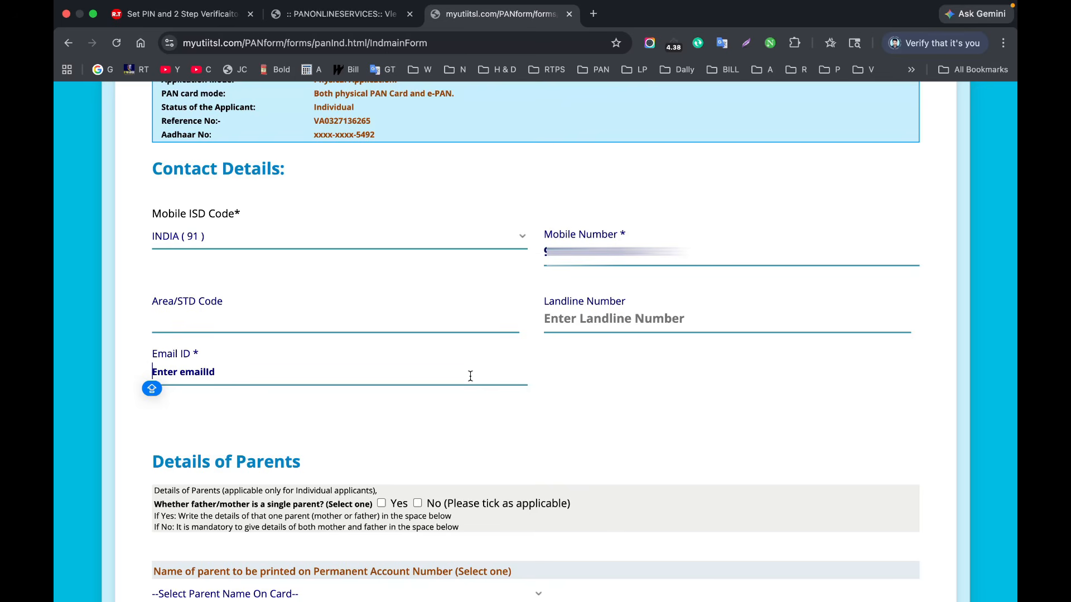
key(super+v)
scroll(470, 376, down, 2)
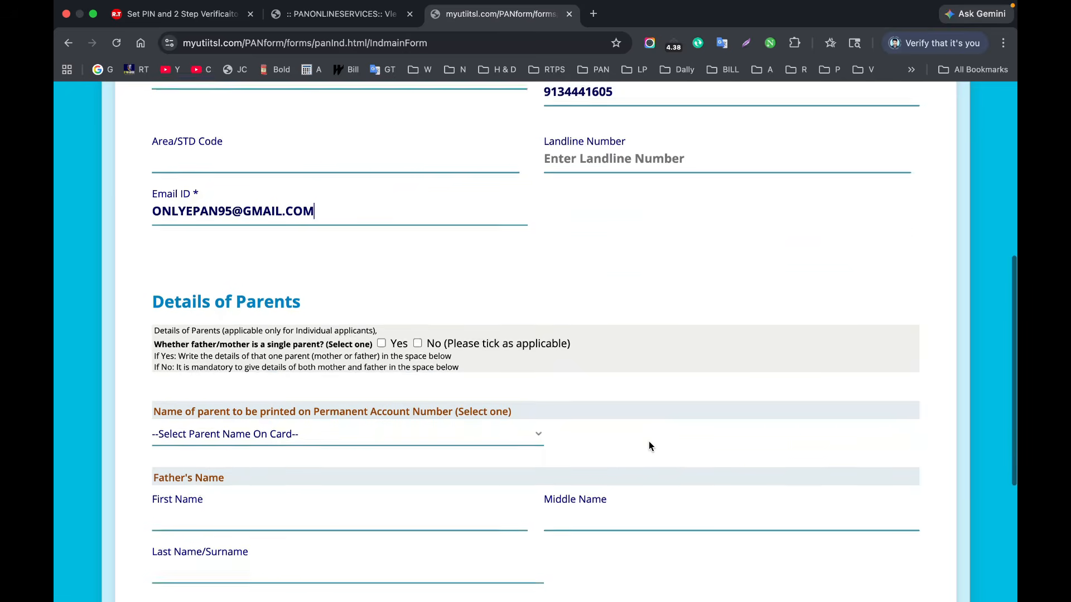
scroll(383, 312, down, 3)
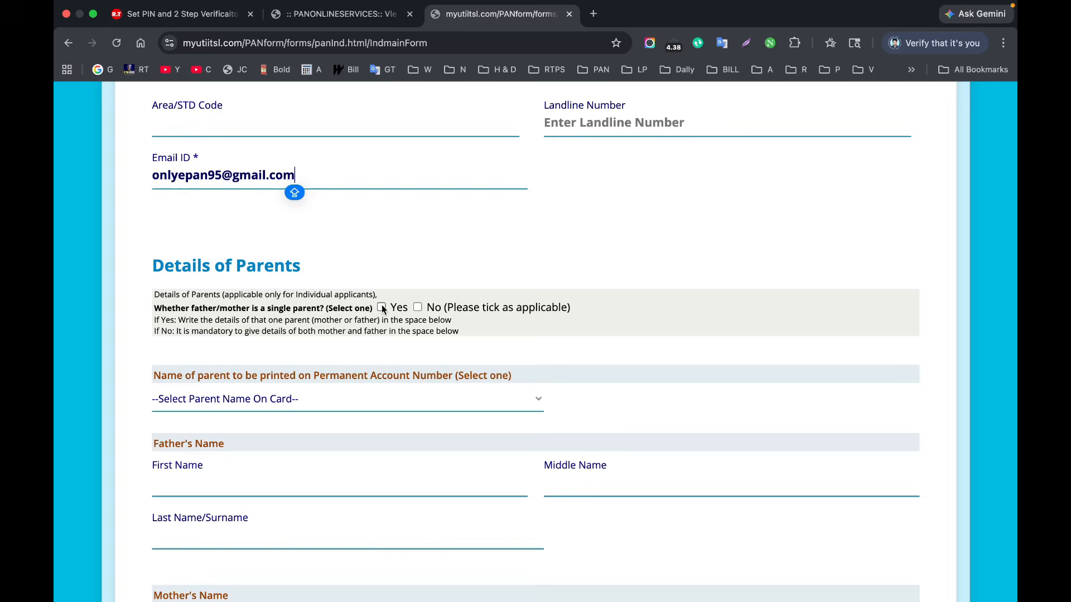
Answer No to single parent and choose FATHER'S NAME to print on the card
click(417, 308)
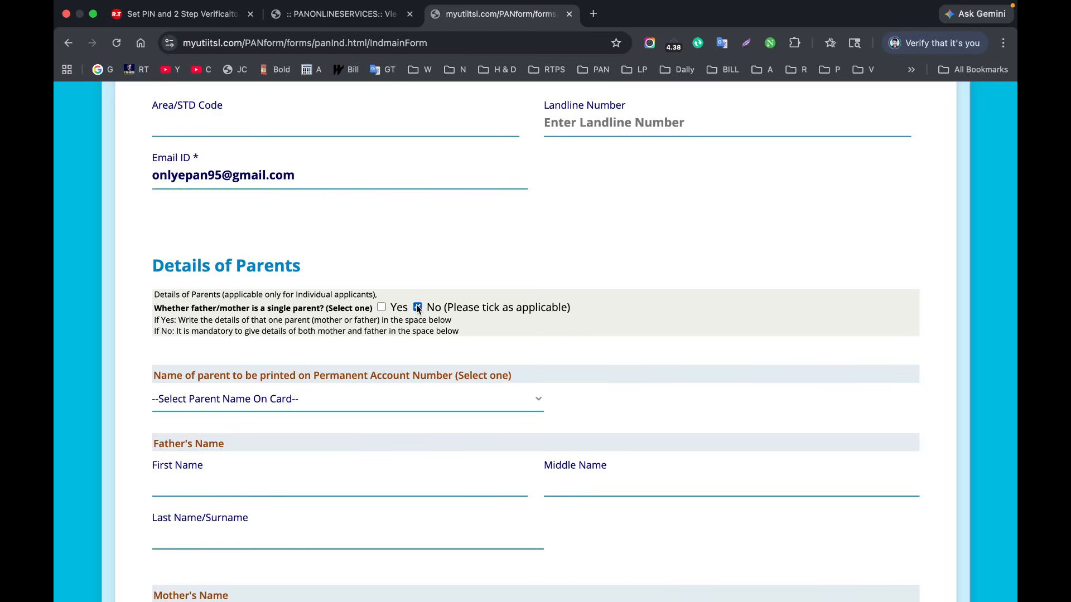
click(301, 400)
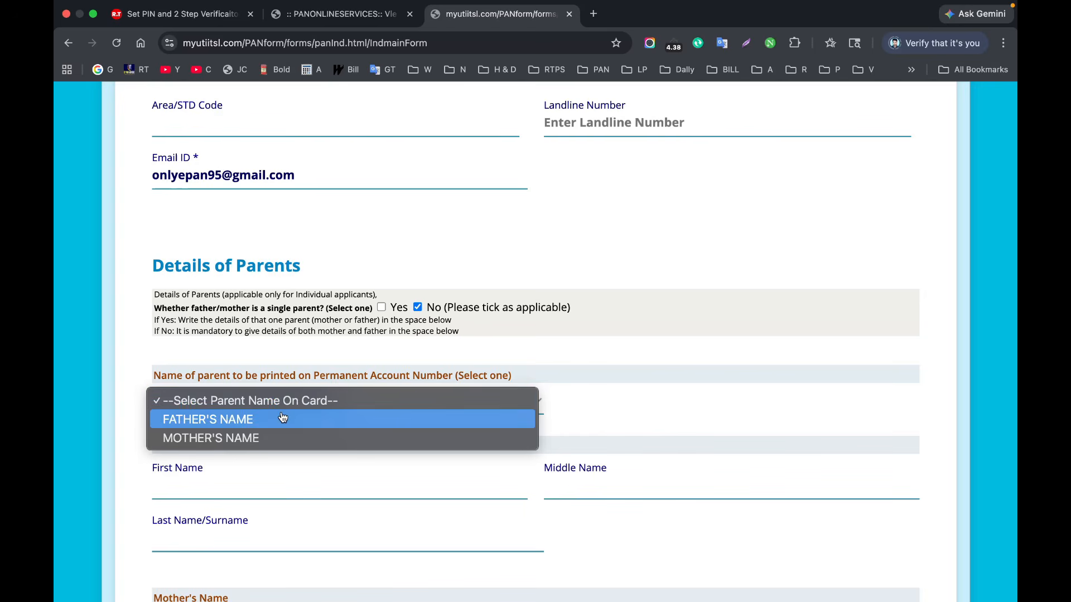
click(282, 419)
click(286, 400)
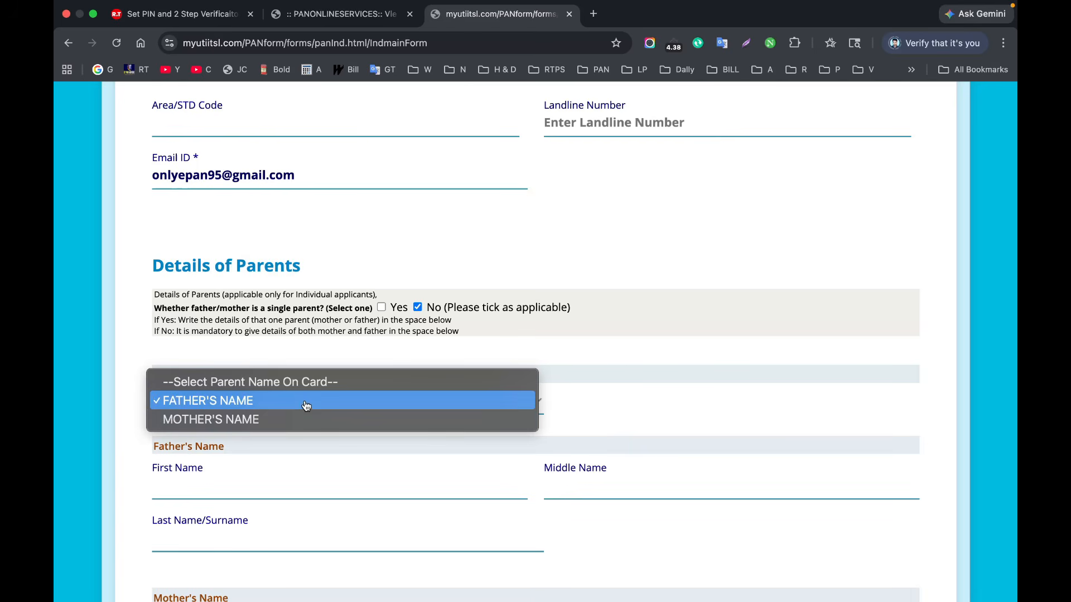
click(307, 402)
scroll(307, 403, down, 2)
Fill in the father's first, middle and last names and the mother's first and last names
click(271, 430)
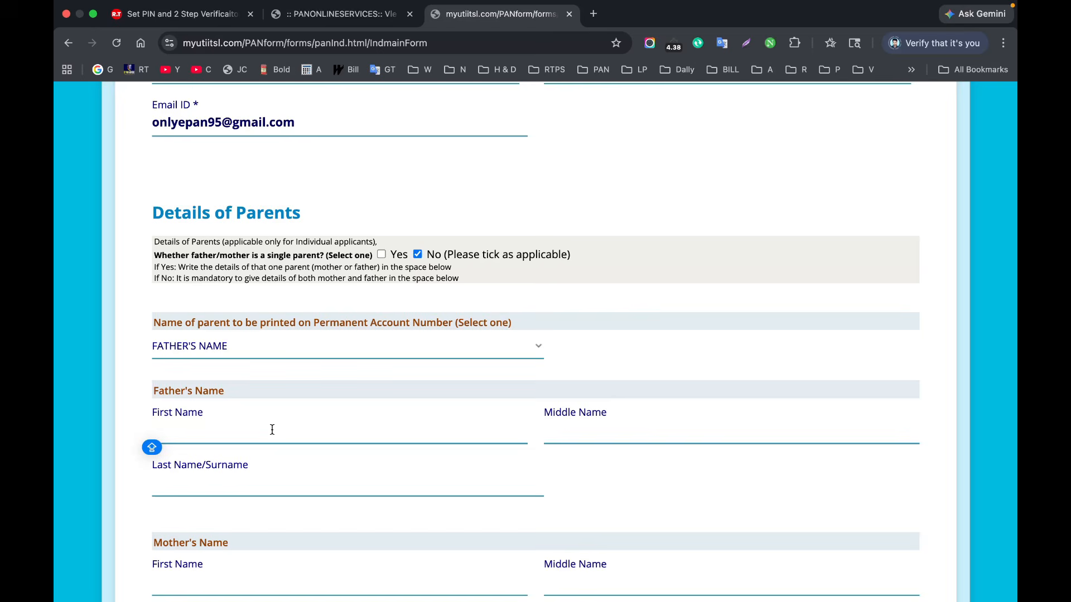
key(Tab)
key(Tab)
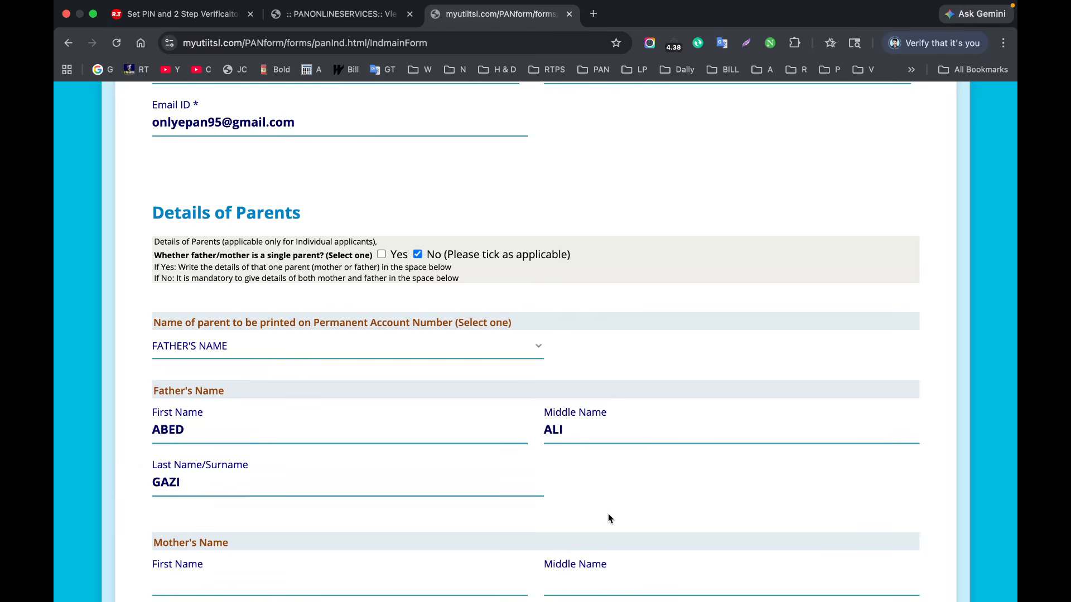
scroll(608, 518, down, 1)
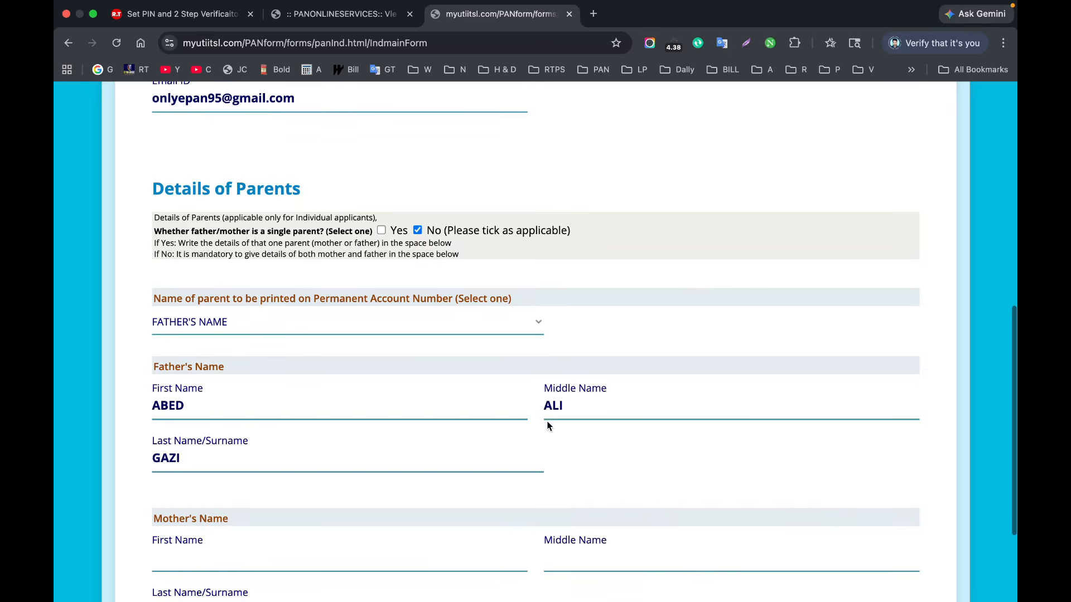
scroll(441, 448, down, 3)
scroll(440, 448, down, 2)
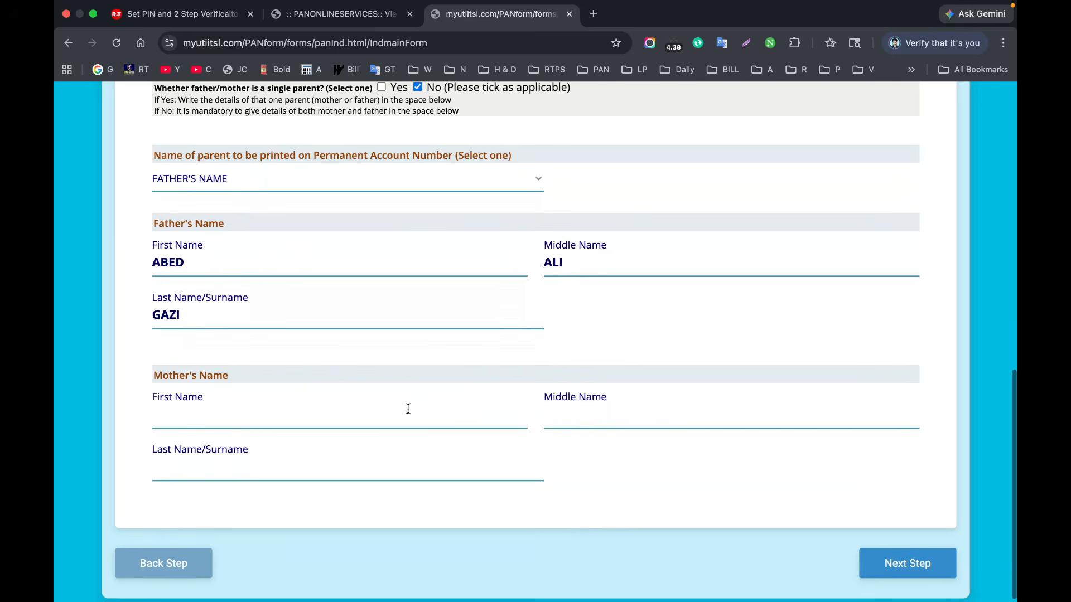
click(408, 410)
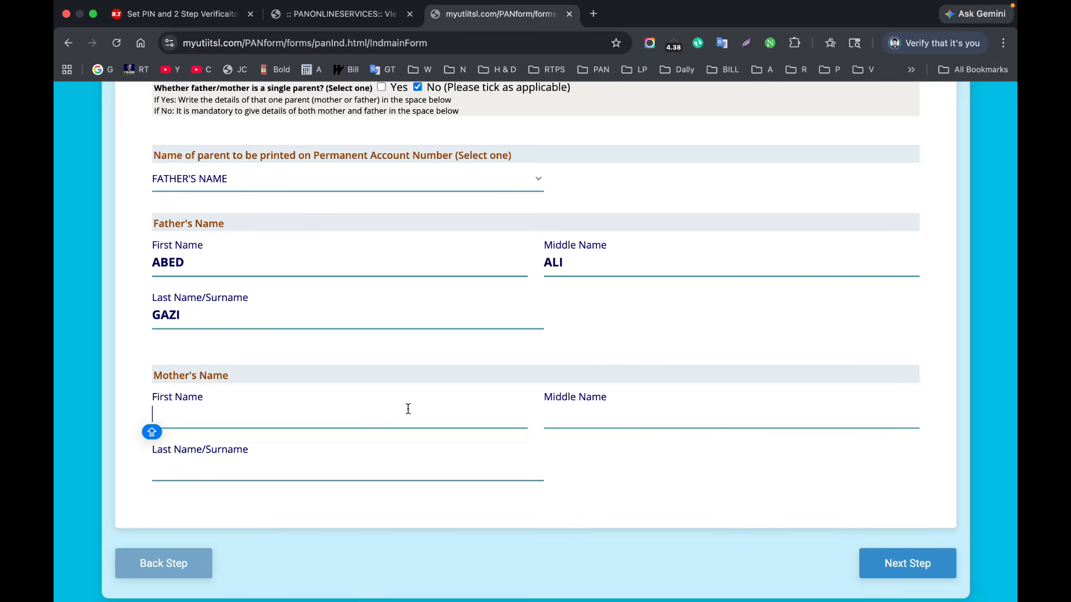
key(Tab)
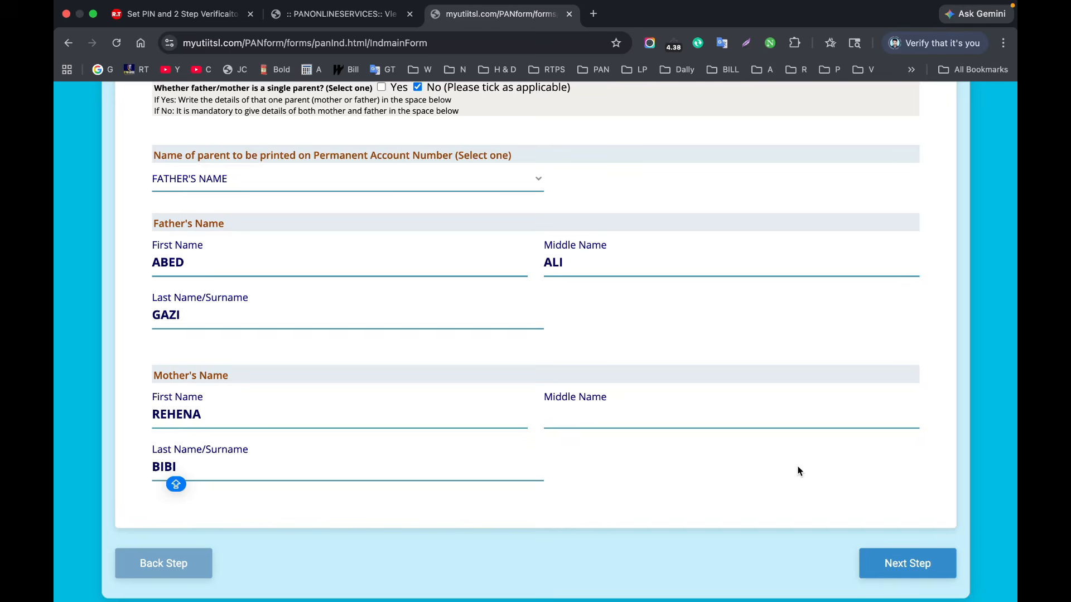
Advance to Address Details and fill in the residence Flat/Door and Road/Street fields
click(887, 563)
scroll(556, 456, down, 4)
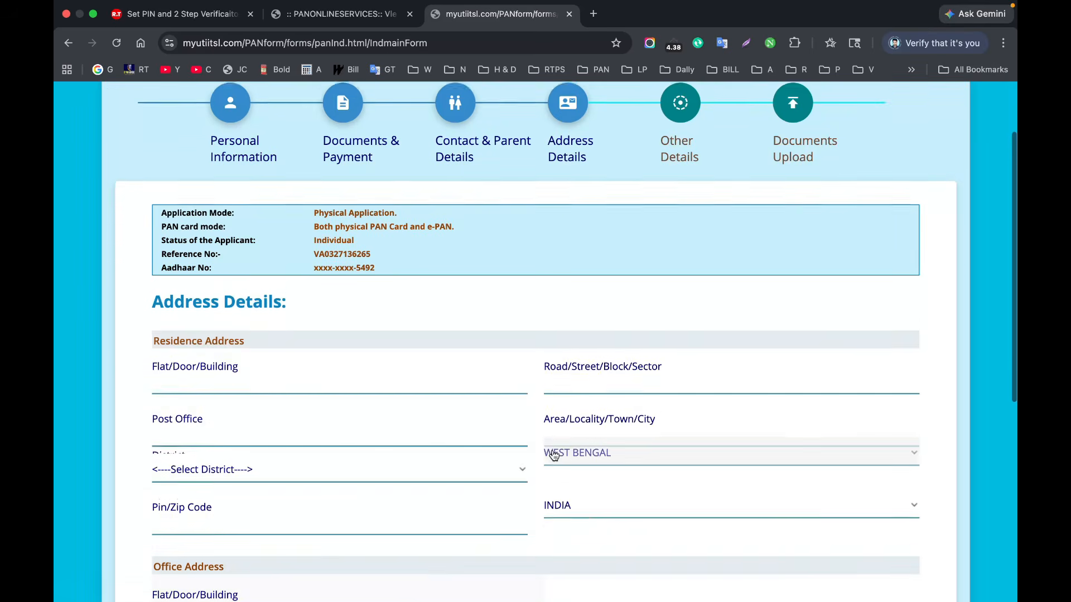
click(304, 281)
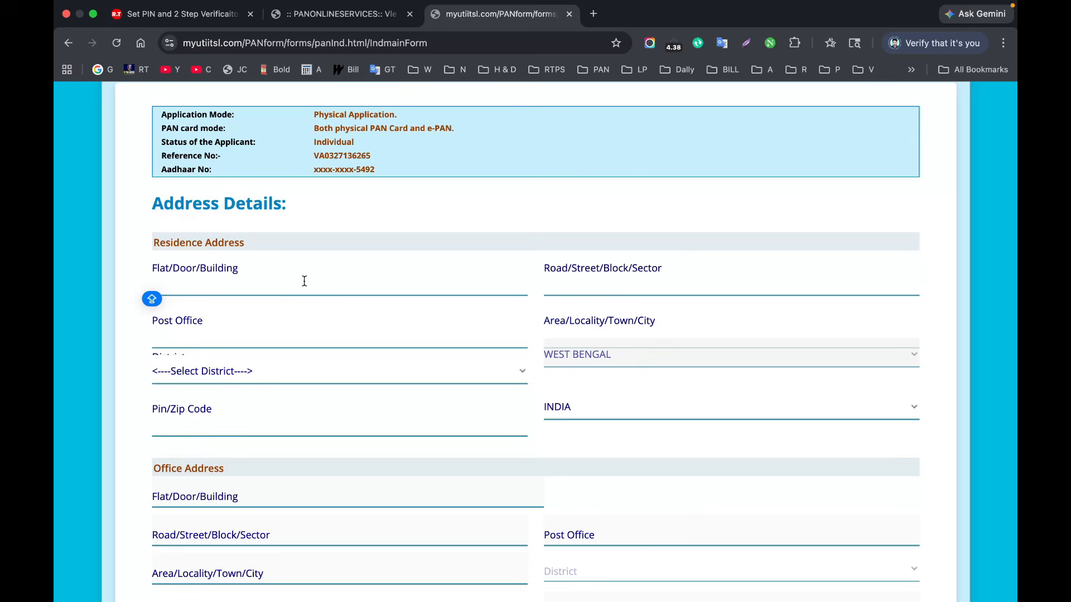
text(BASIR)
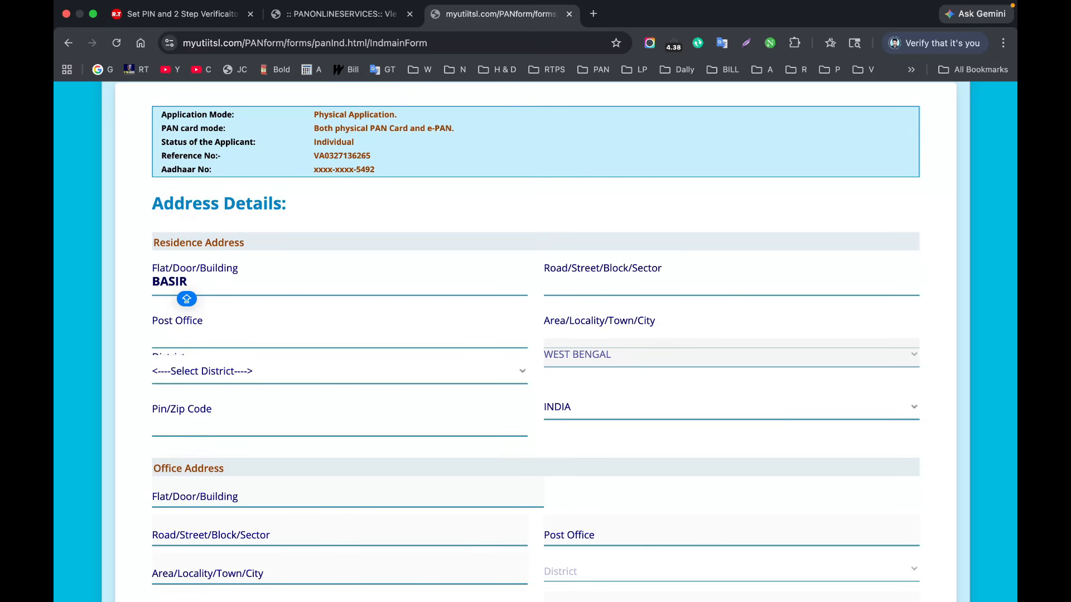
text(HAT)
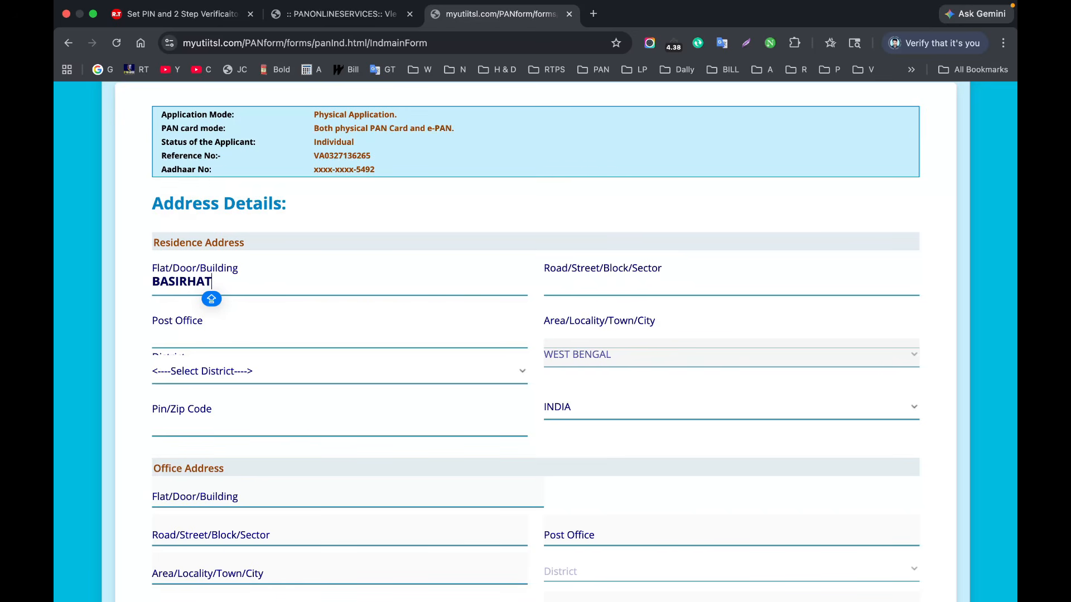
click(614, 285)
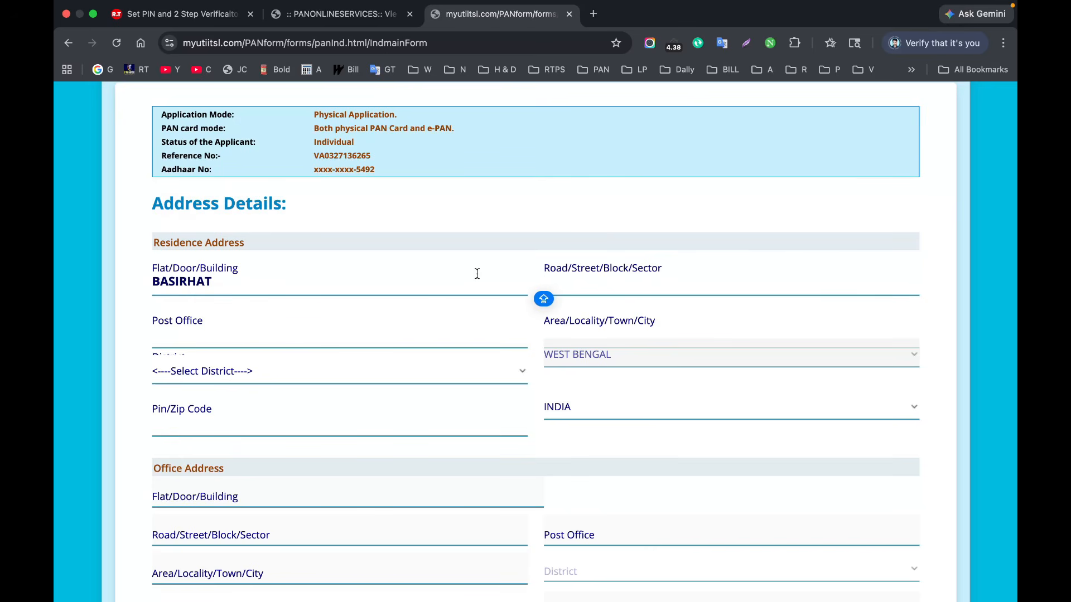
click(407, 290)
click(586, 285)
text(BASIRHAT)
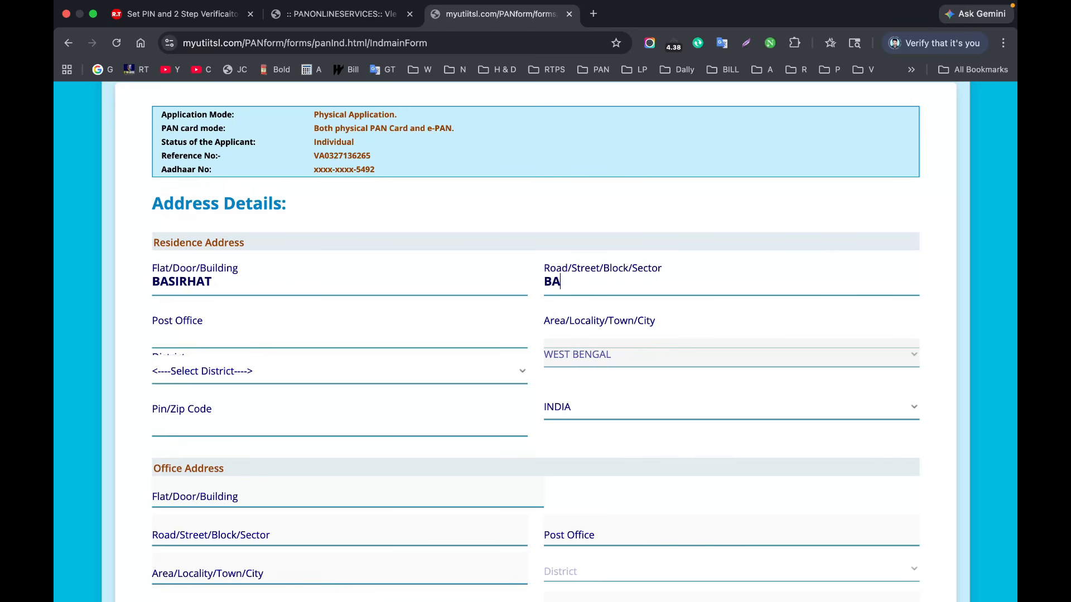
Fill in the residence Post Office and Area/Locality, and pick the district from the dropdown
click(370, 335)
text(PAIKPARA)
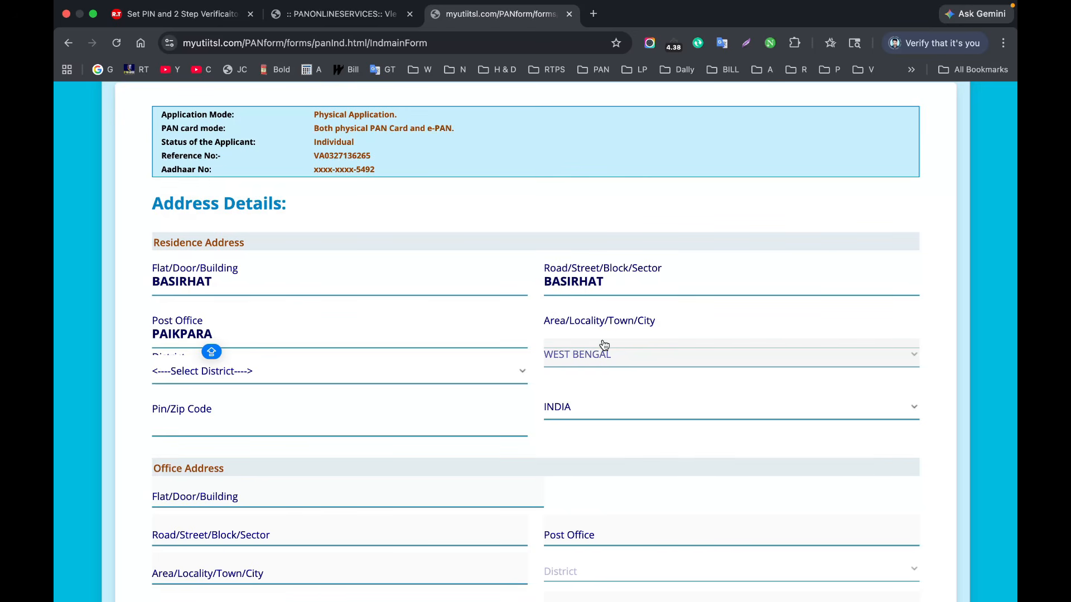
click(619, 335)
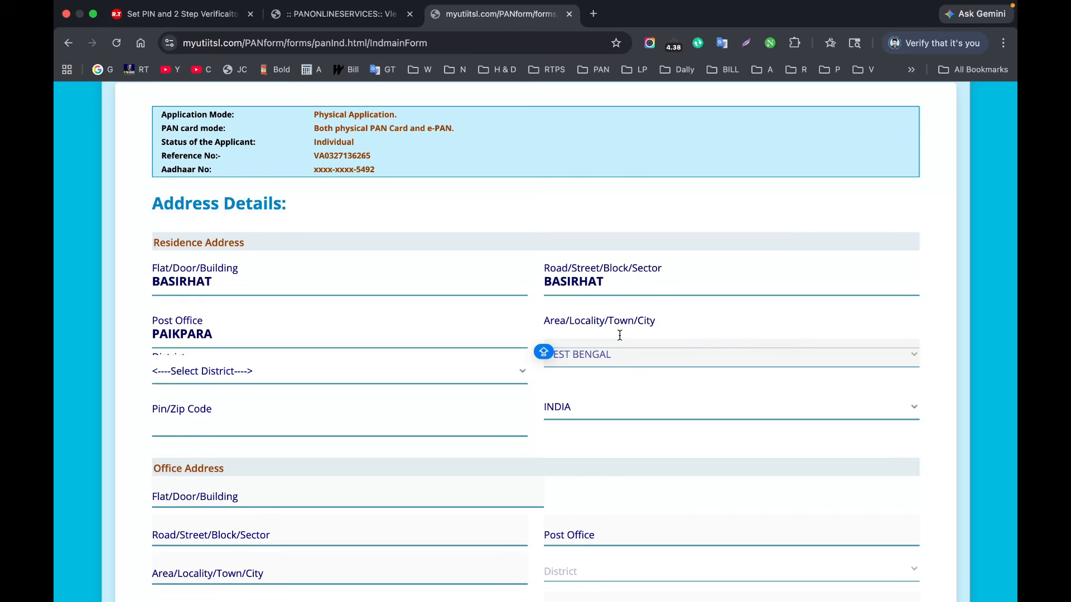
text(PAIKPARA)
click(267, 371)
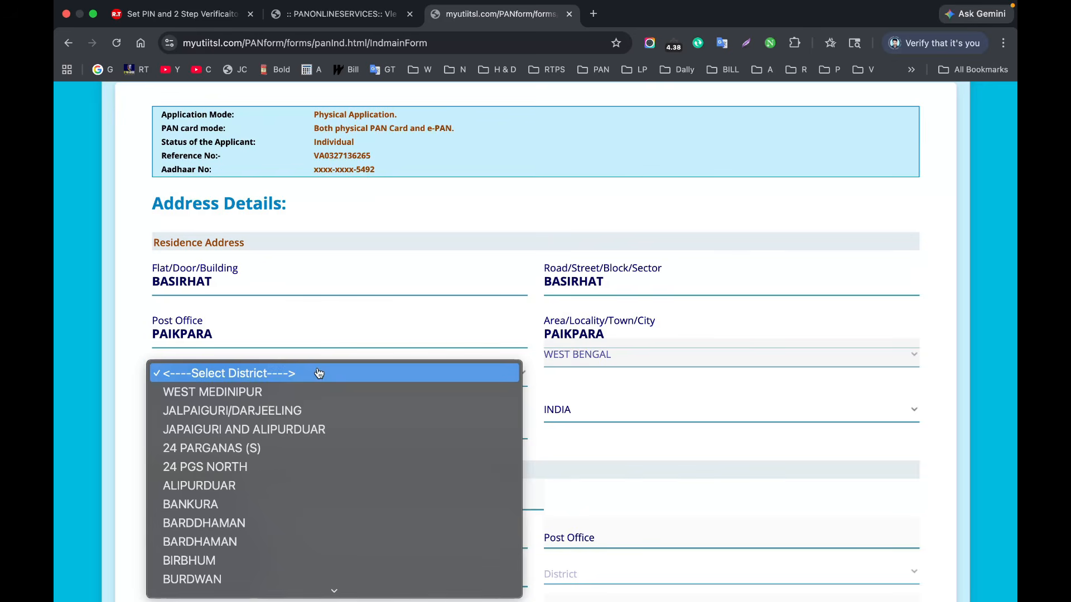
scroll(267, 487, down, 10)
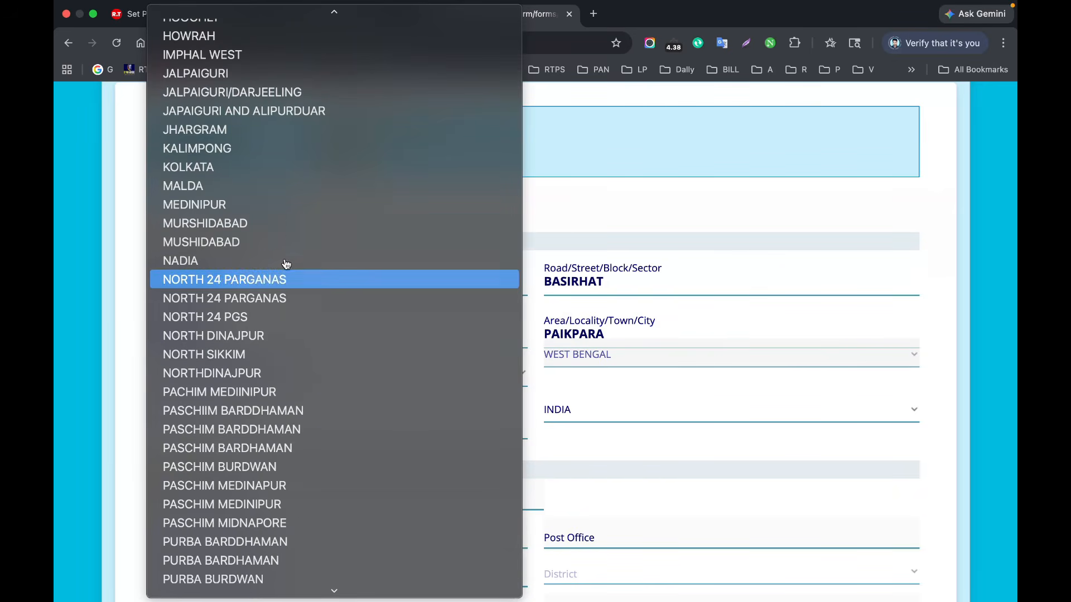
click(281, 301)
scroll(345, 374, down, 1)
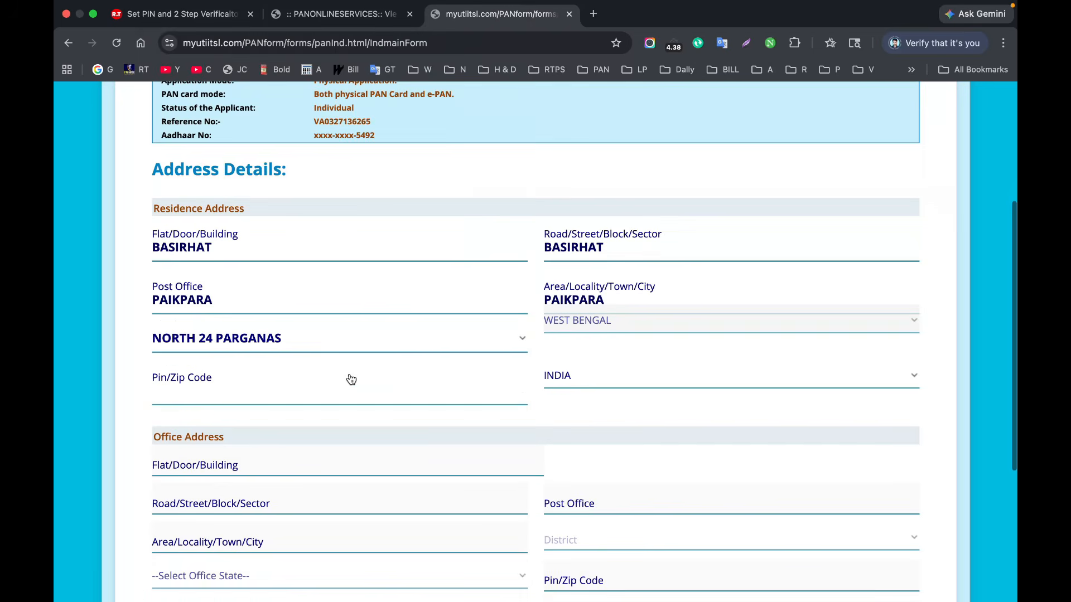
Enter the residence PIN code, tick Income from Other source, and advance to Other Details
click(319, 391)
text(743422)
scroll(320, 391, down, 5)
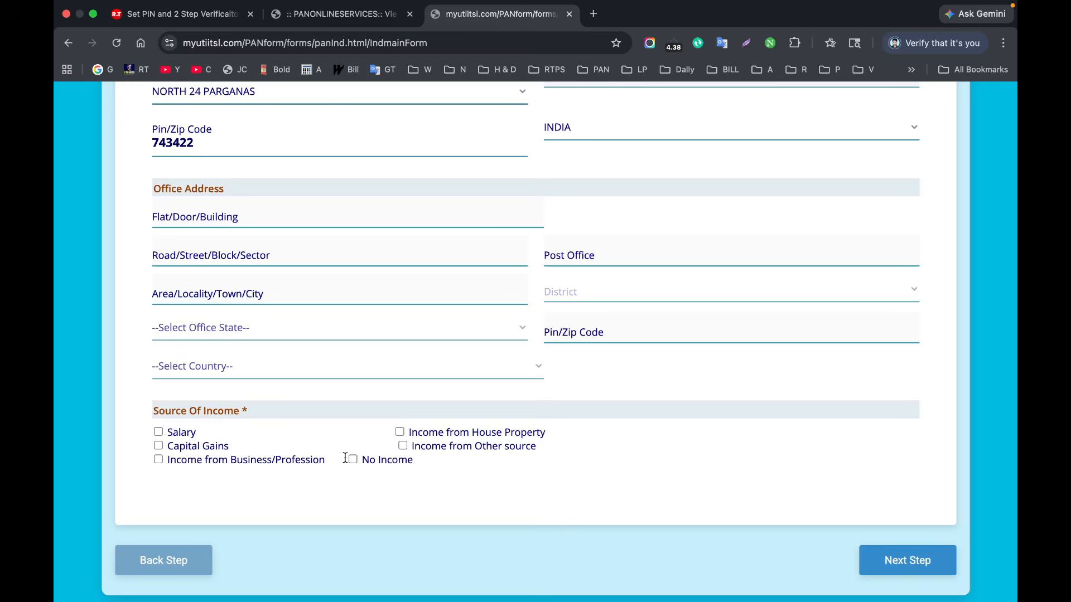
click(403, 447)
double_click(441, 450)
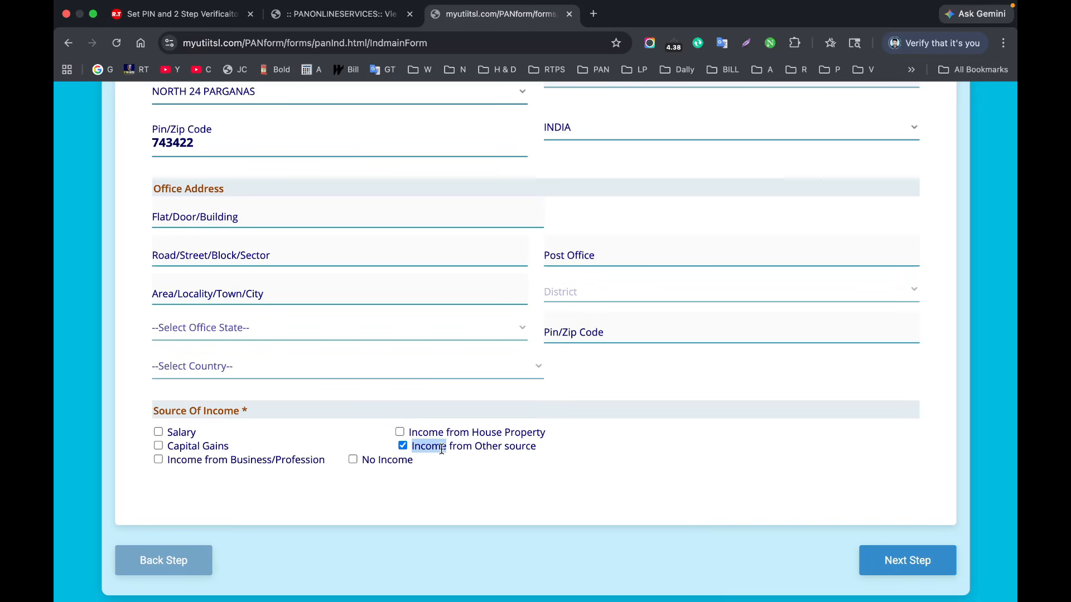
click(441, 450)
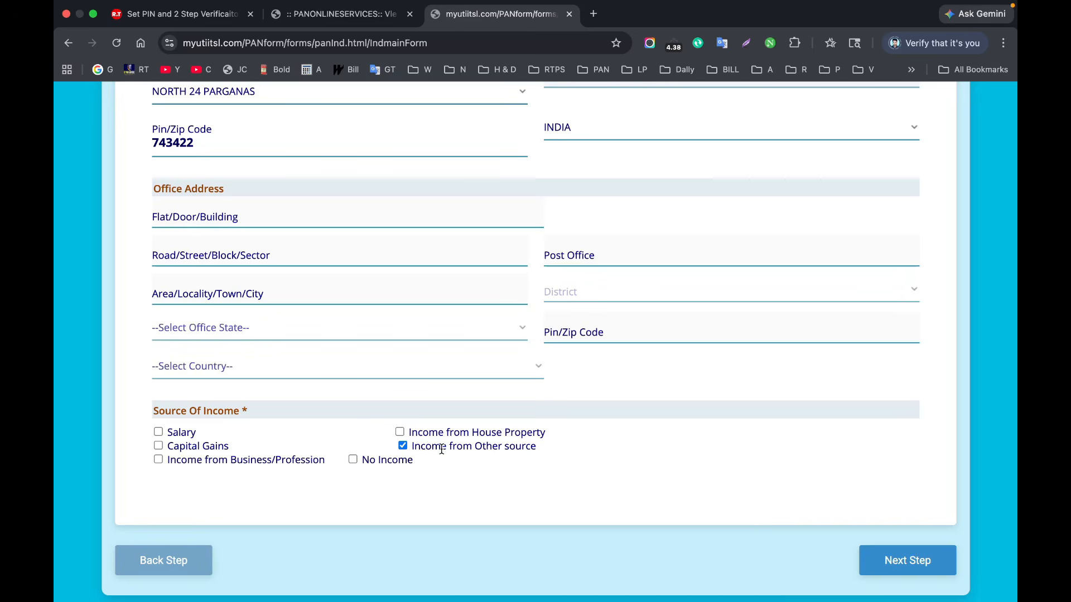
click(915, 563)
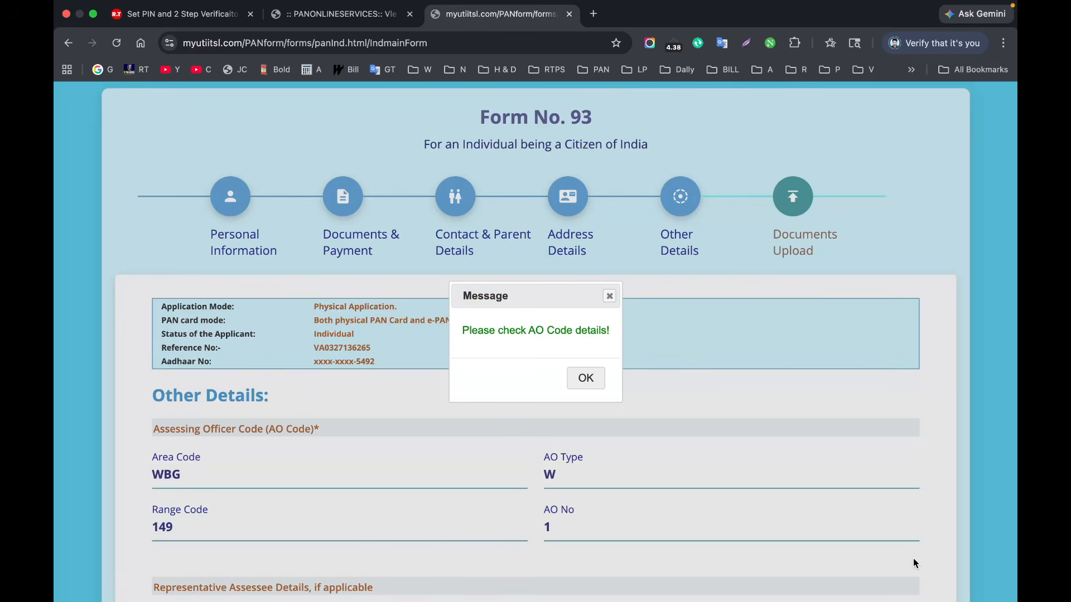
Dismiss the AO Code message, set declaration capacity to SELF, and replace the verification place with the applicant's locality
click(585, 378)
scroll(490, 477, down, 5)
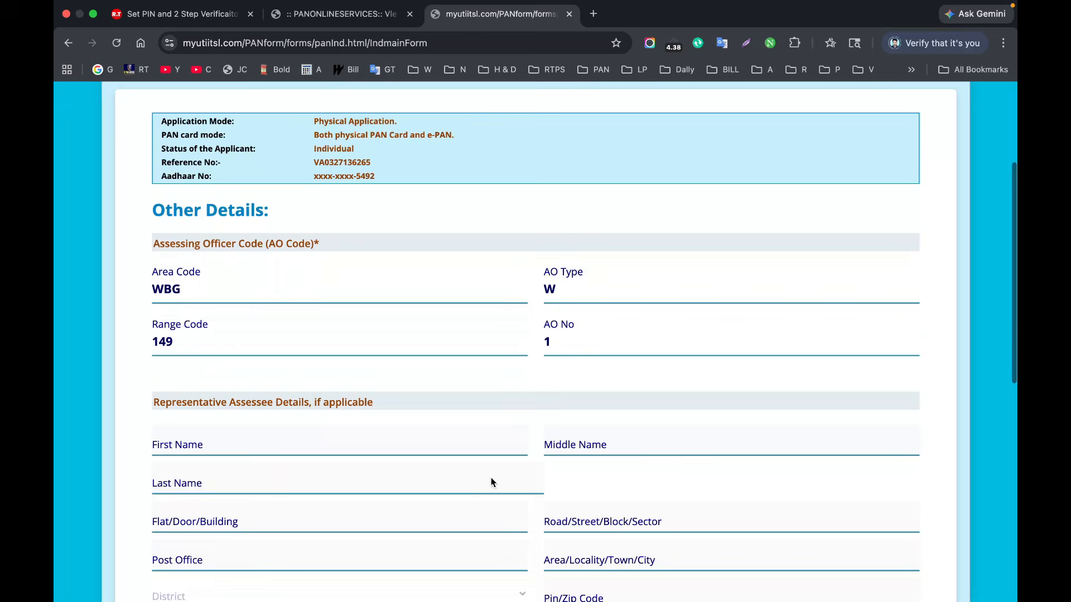
scroll(491, 483, down, 4)
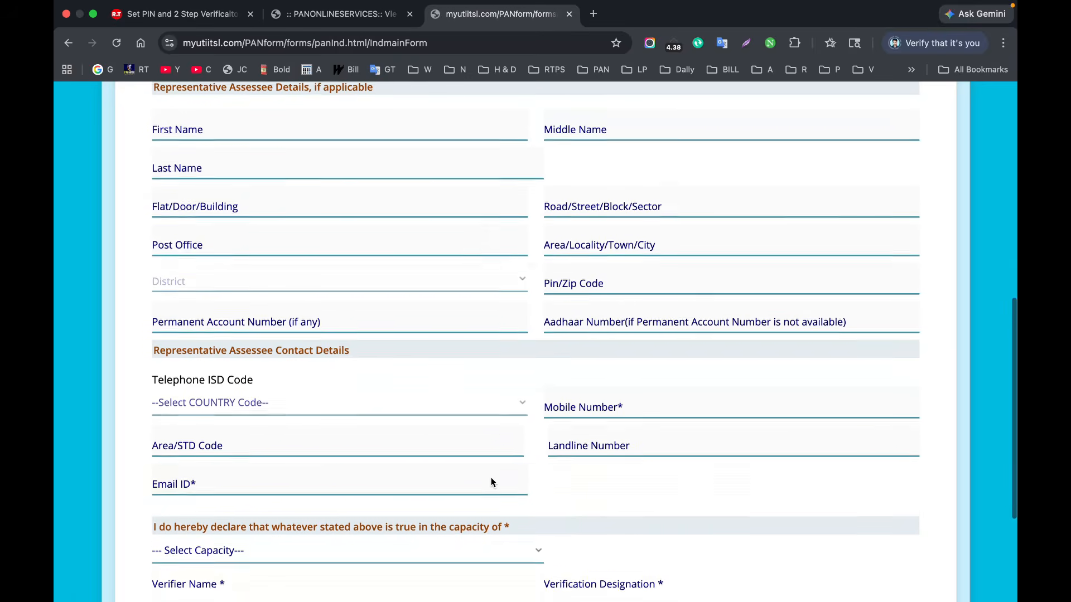
scroll(399, 334, up, 2)
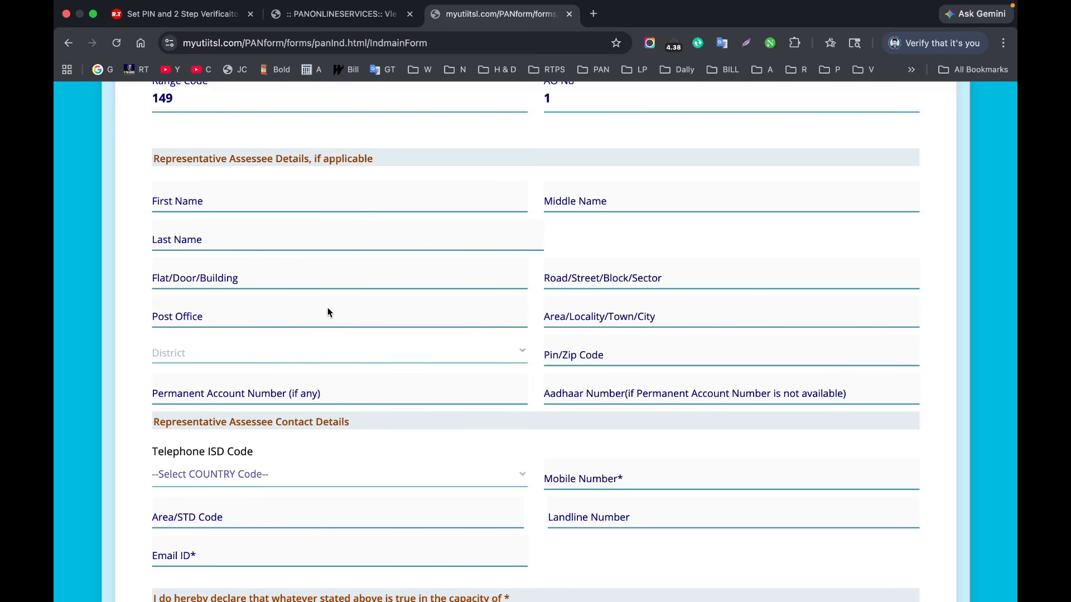
scroll(323, 307, down, 5)
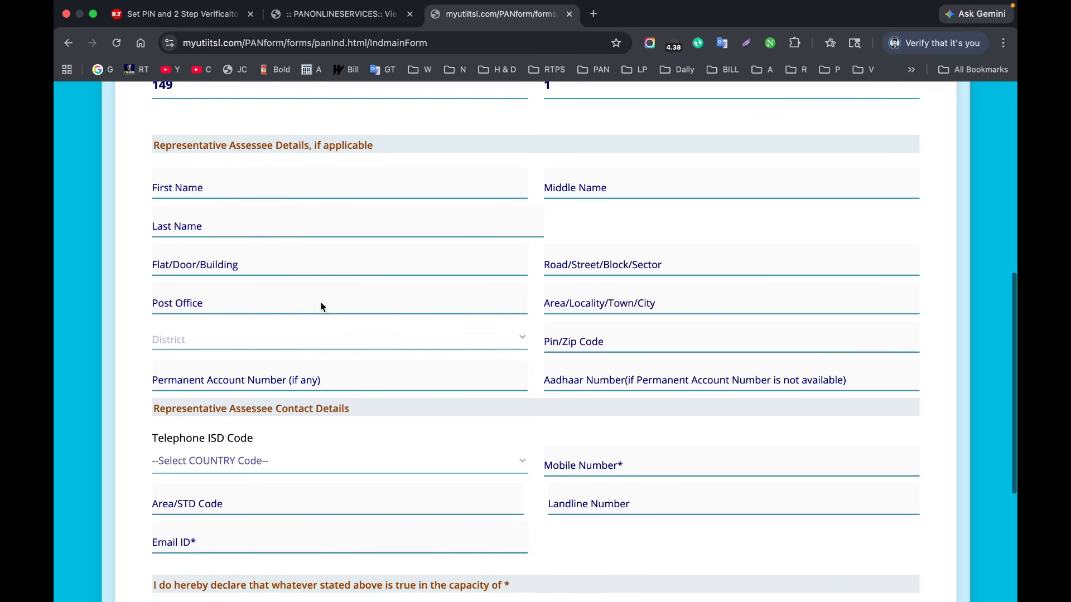
scroll(323, 307, down, 1)
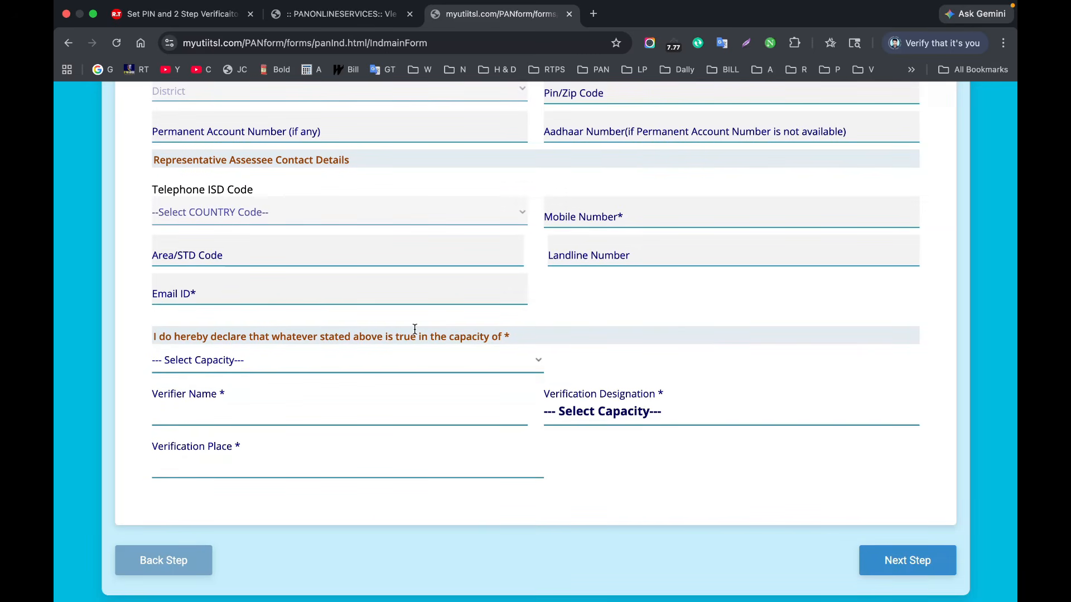
click(293, 369)
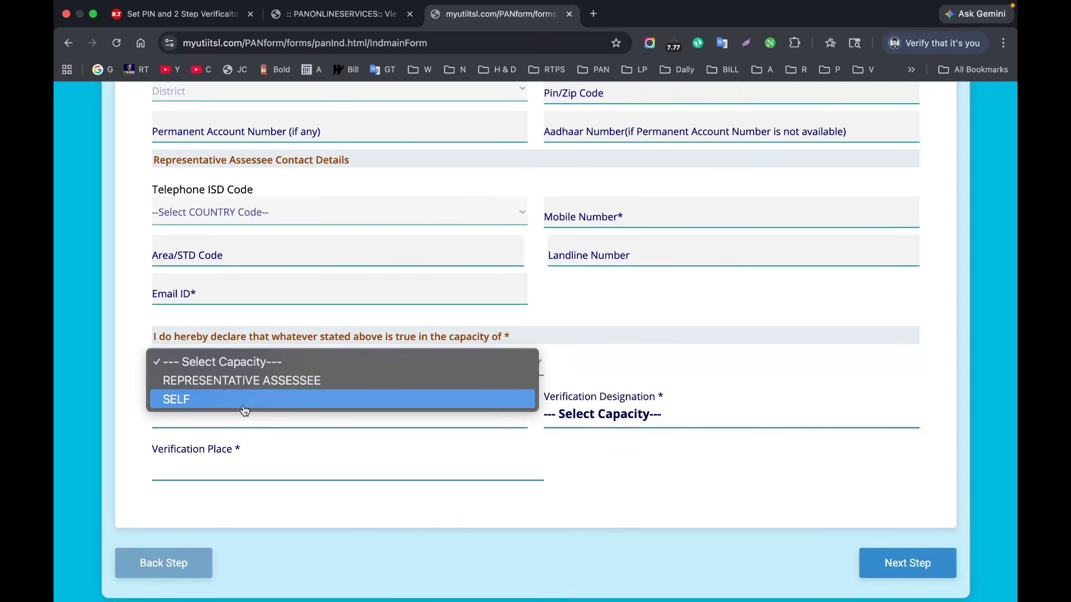
click(287, 400)
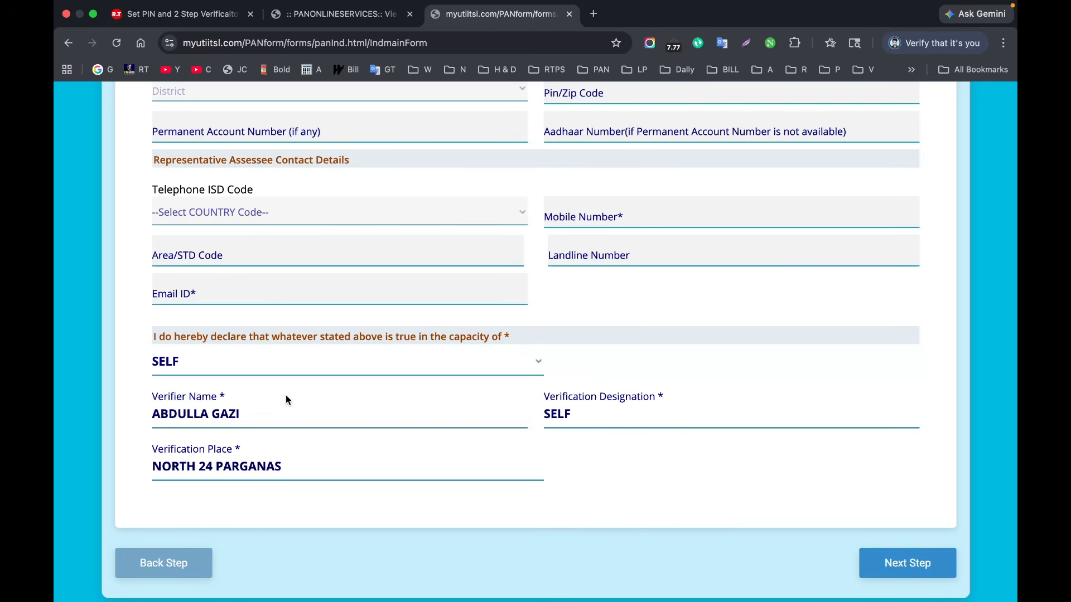
click(294, 475)
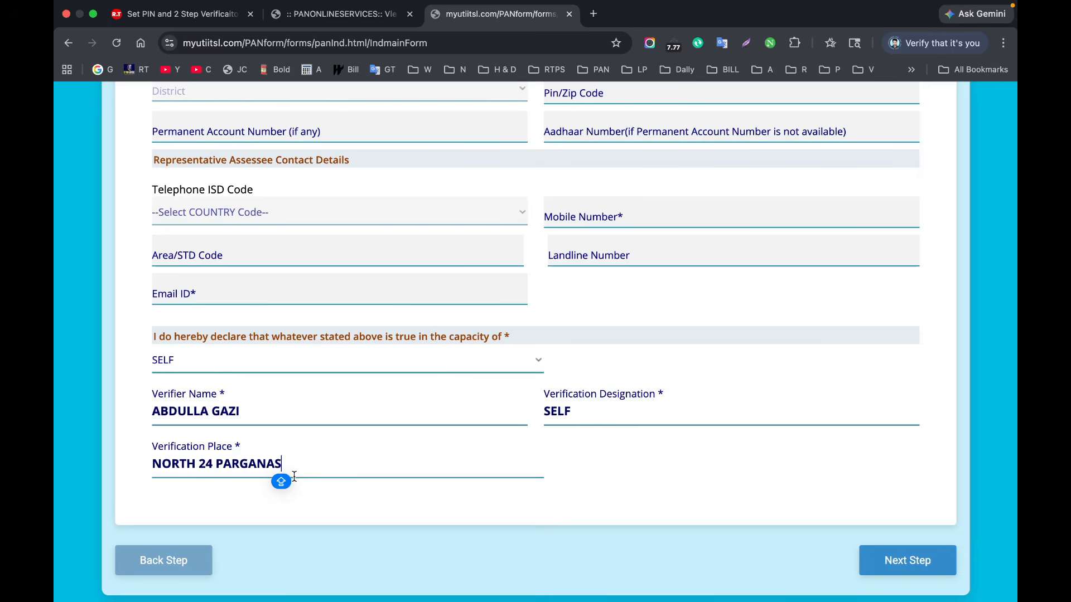
key(BackSpace)
key(BackSpace)
key(BackSpace)
key(BackSpace)
key(BackSpace)
key(BackSpace)
key(BackSpace)
key(BackSpace)
key(BackSpace)
key(BackSpace)
key(BackSpace)
key(BackSpace)
key(BackSpace)
key(BackSpace)
key(BackSpace)
key(BackSpace)
key(BackSpace)
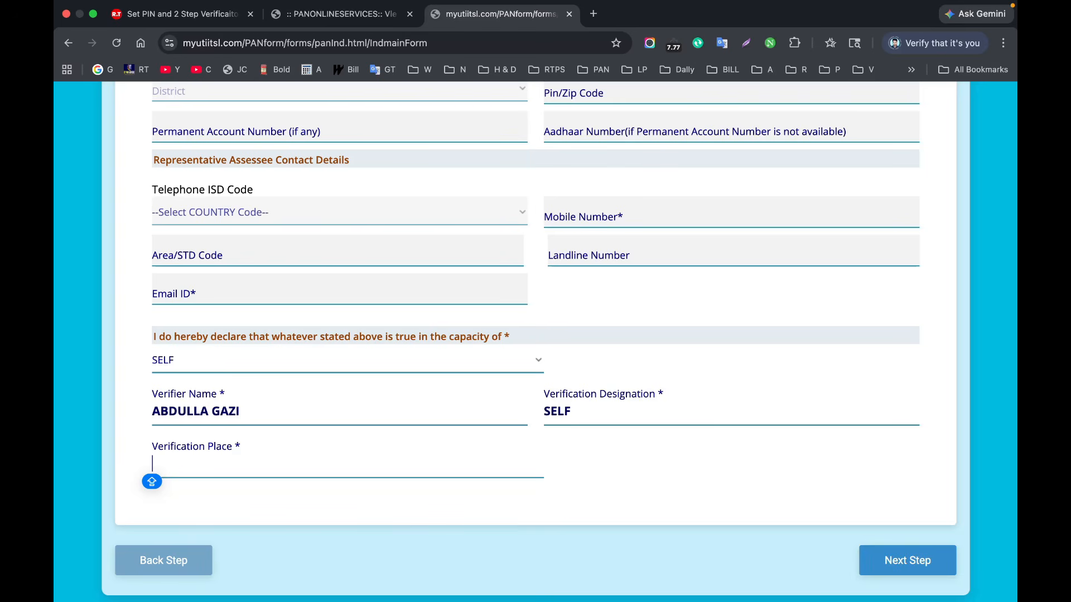
text(PAIKPARA)
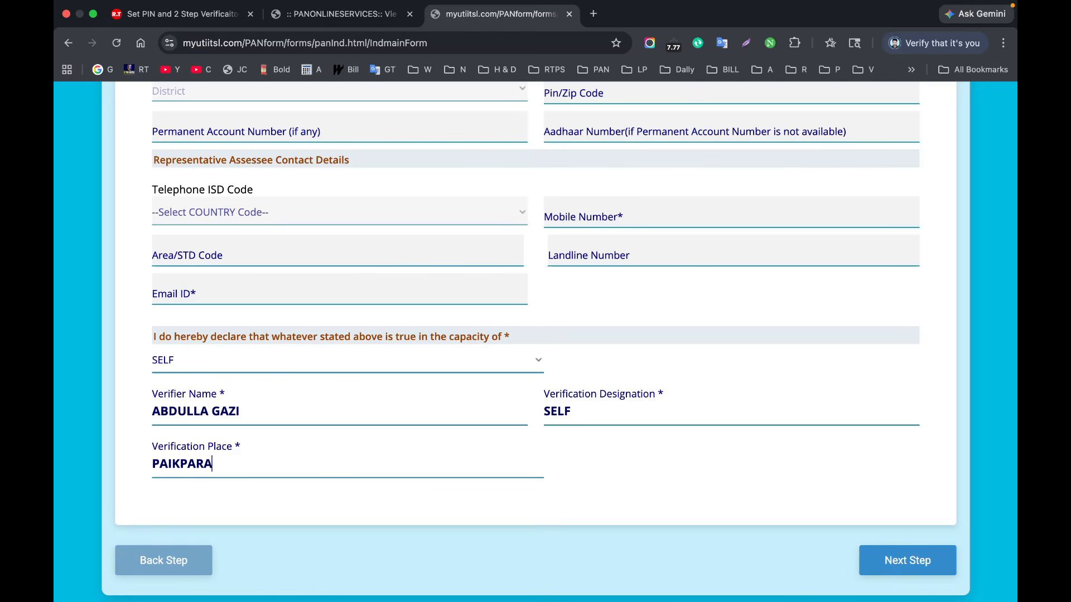
Submit the application, then download the Form No. 93 acknowledgment receipt PDF and open it
click(874, 561)
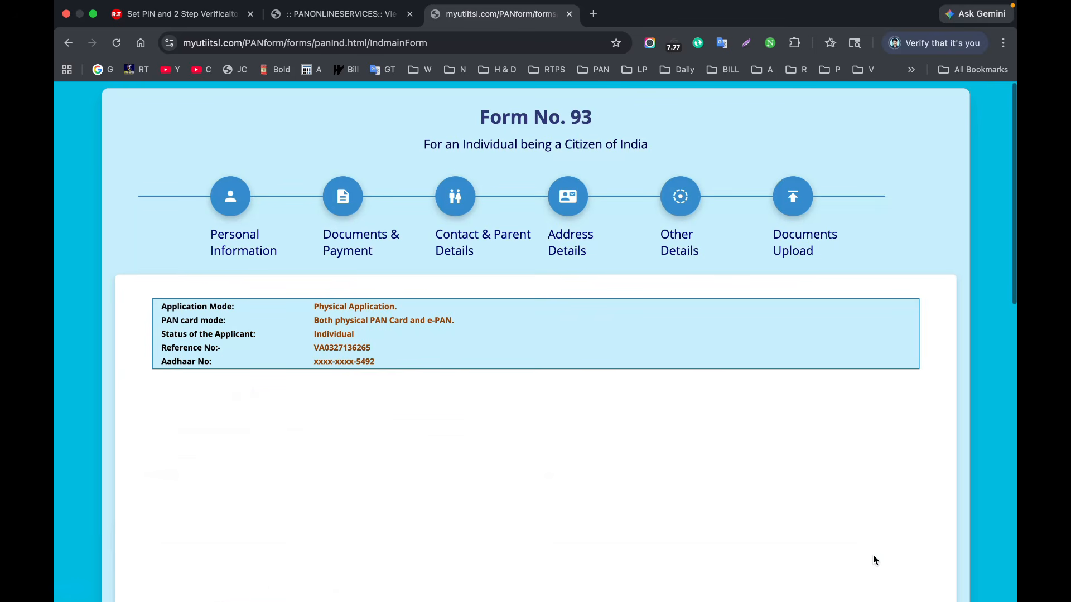
scroll(551, 468, down, 6)
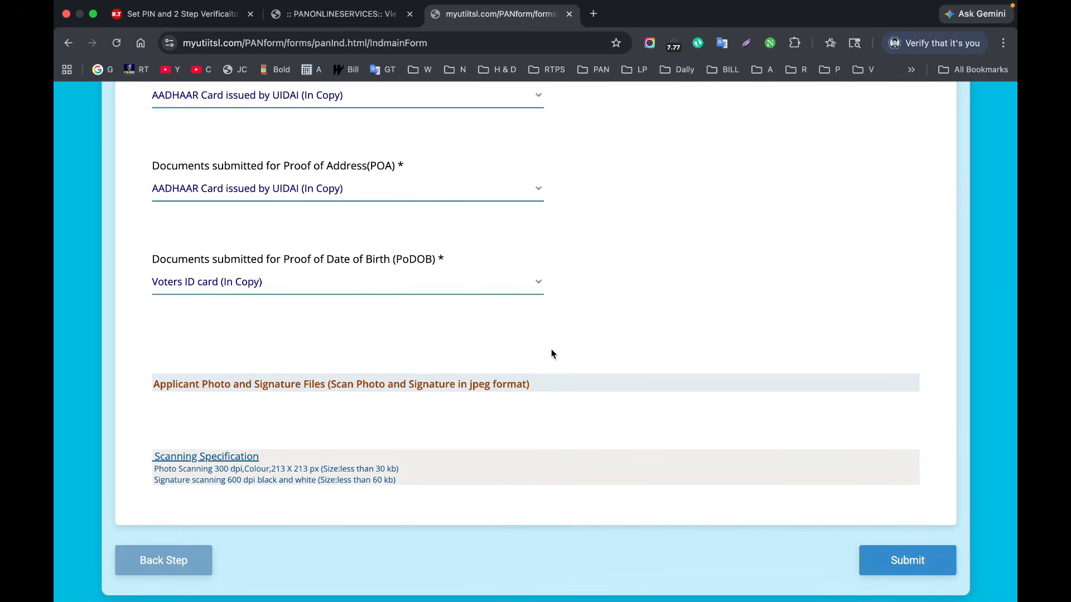
click(880, 563)
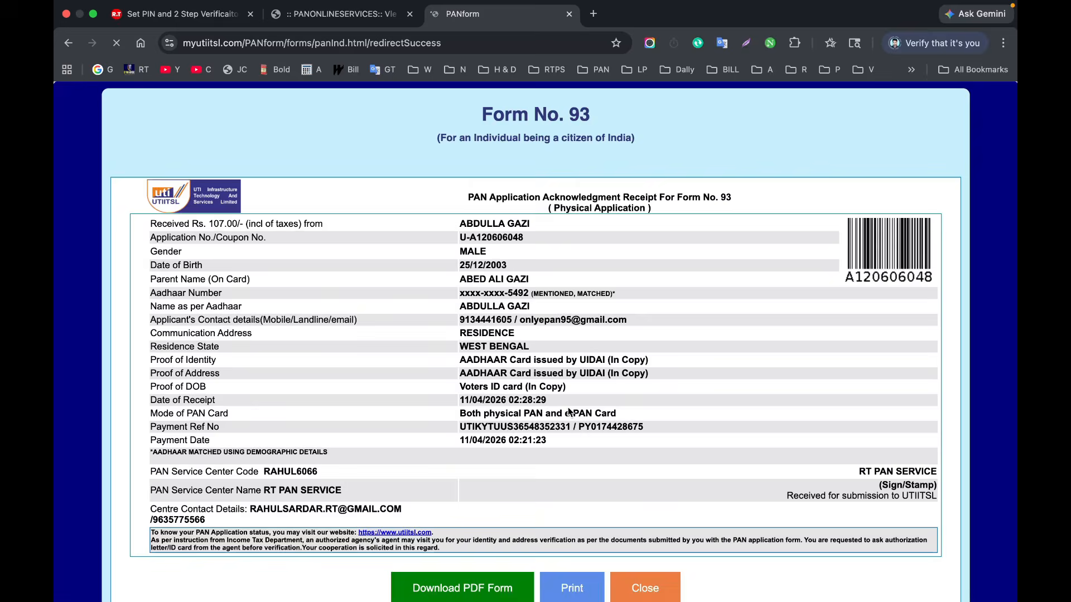
scroll(500, 386, down, 2)
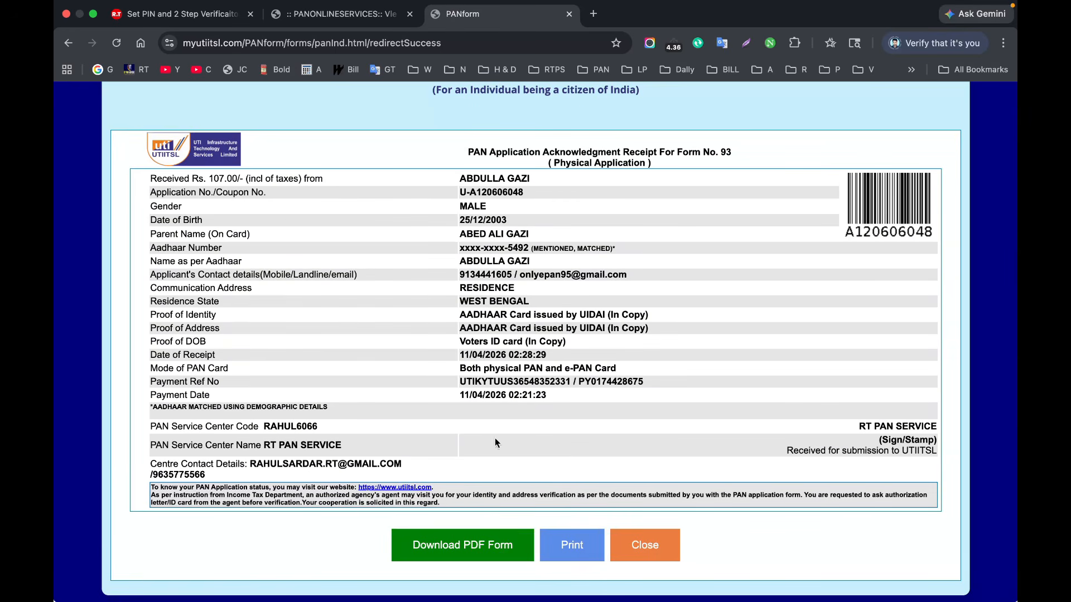
click(494, 539)
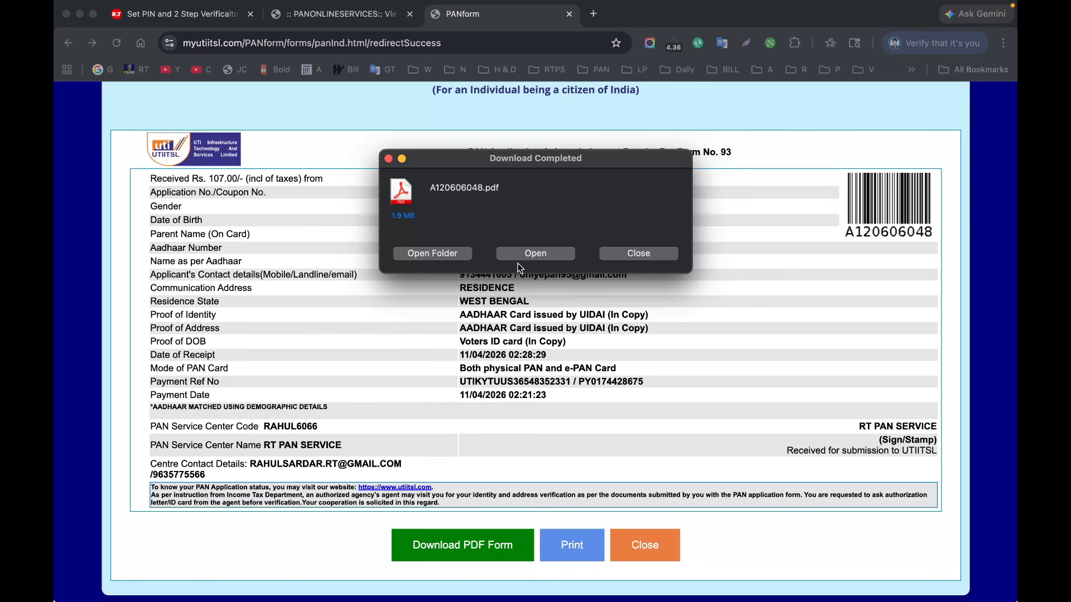
click(545, 255)
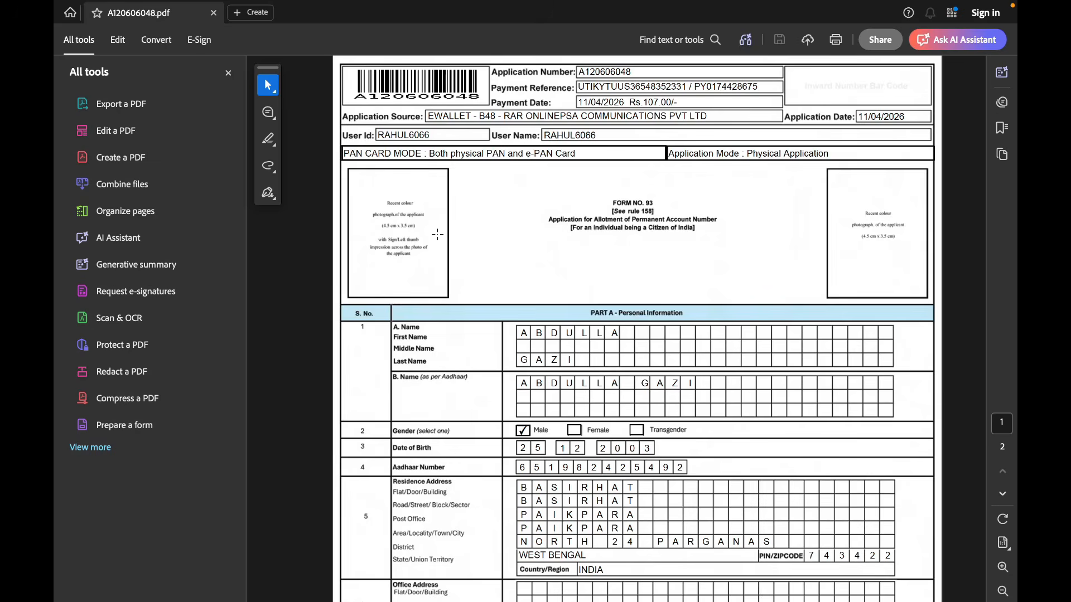
click(548, 261)
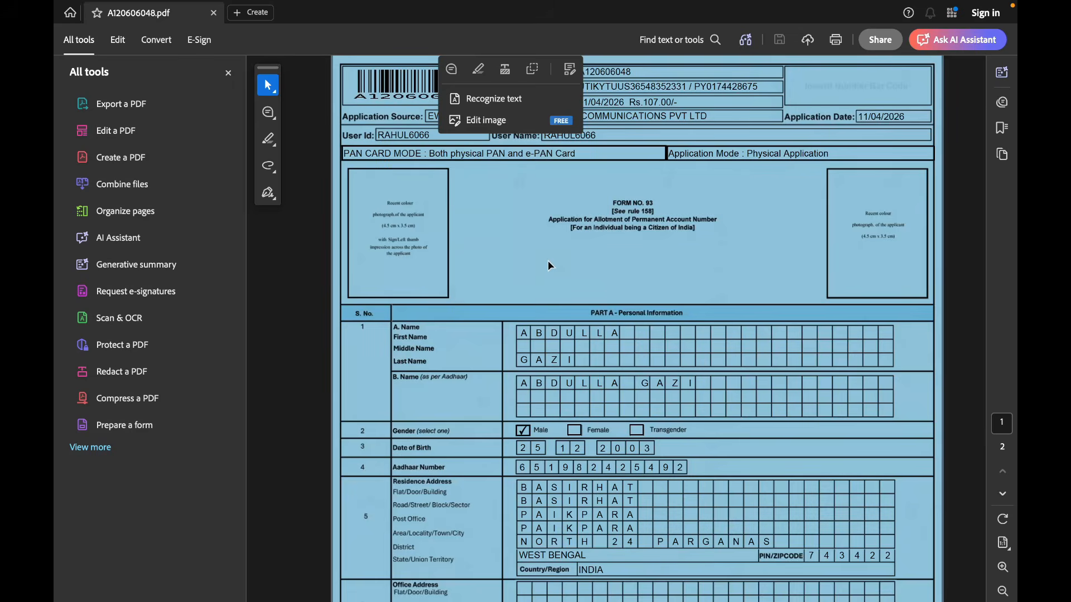
click(549, 262)
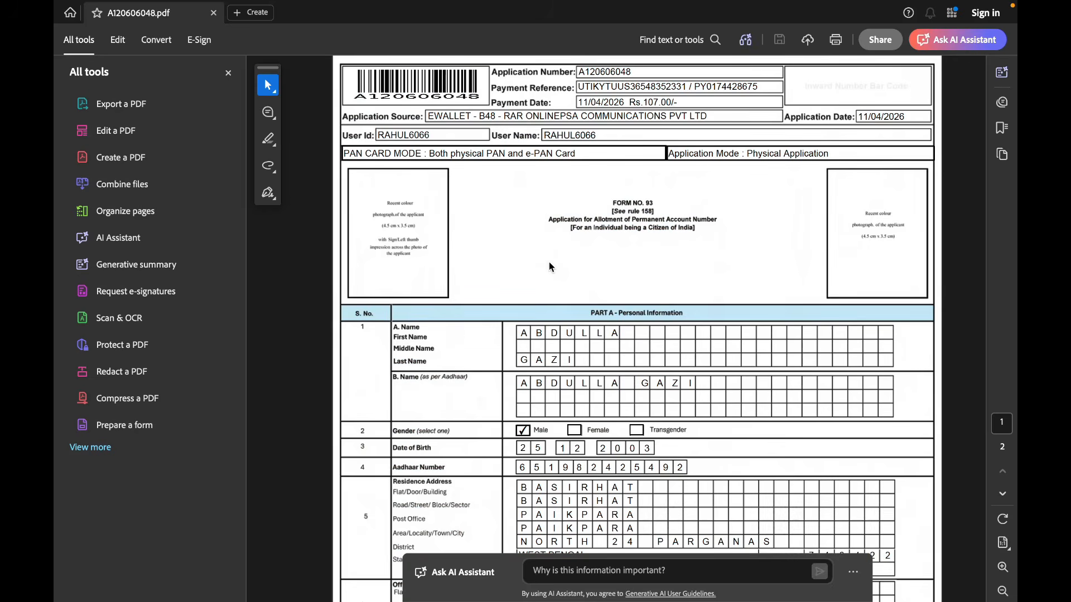
scroll(548, 262, up, 2)
click(548, 262)
click(549, 262)
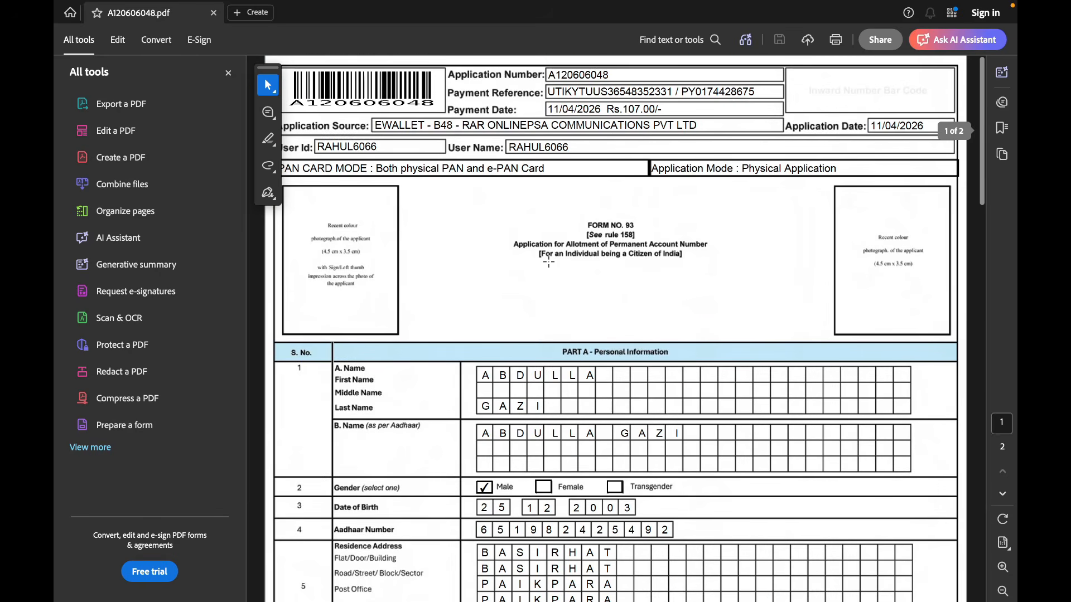
scroll(549, 262, down, 15)
scroll(549, 262, up, 15)
click(324, 230)
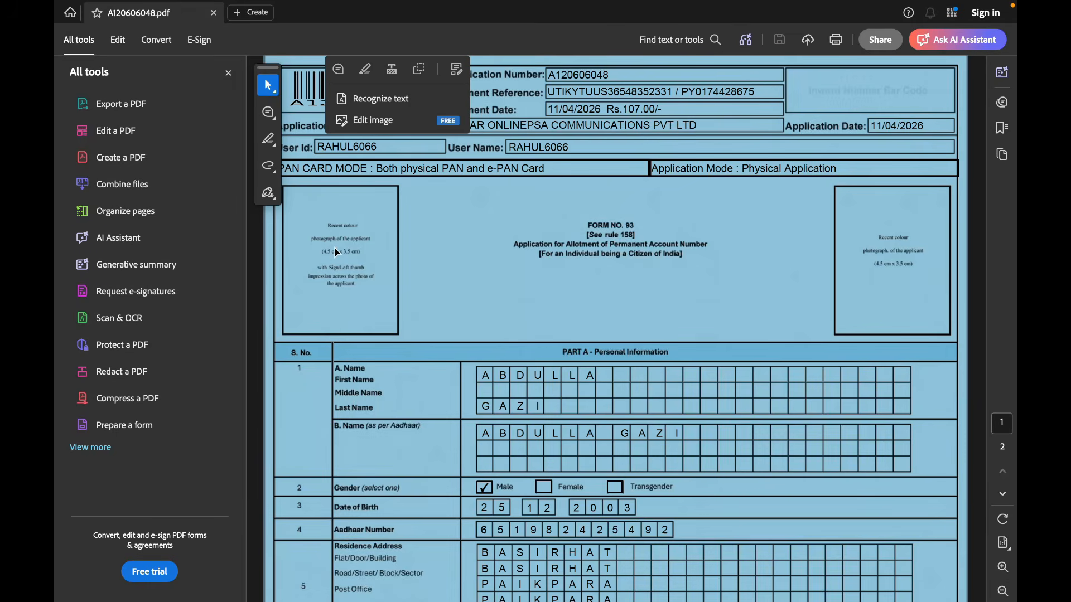
click(294, 216)
drag(293, 215, 393, 304)
click(369, 281)
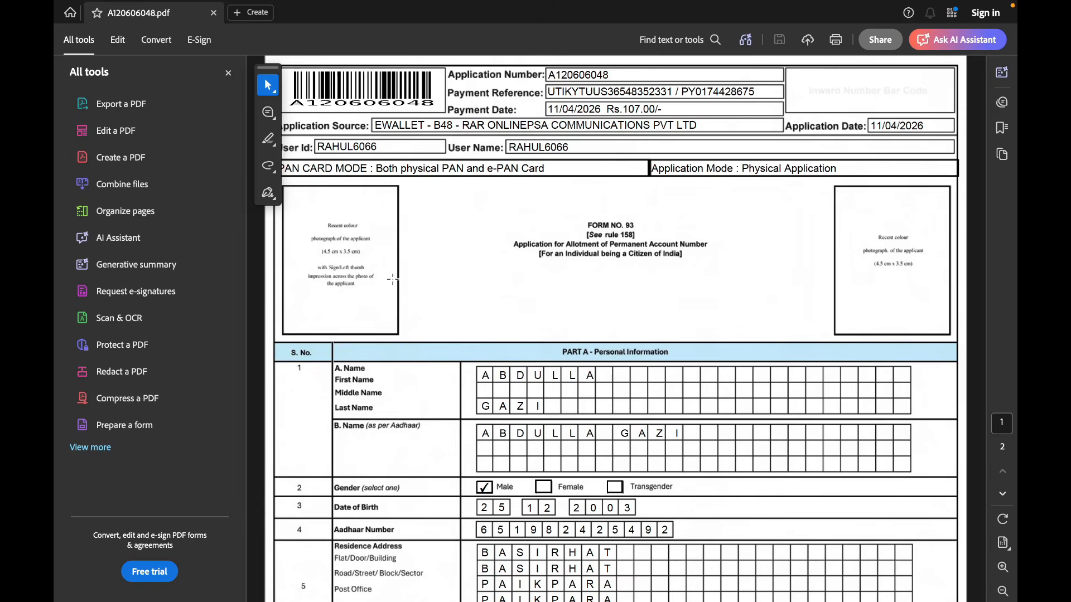
click(938, 272)
click(916, 277)
scroll(714, 286, down, 2)
scroll(714, 286, down, 15)
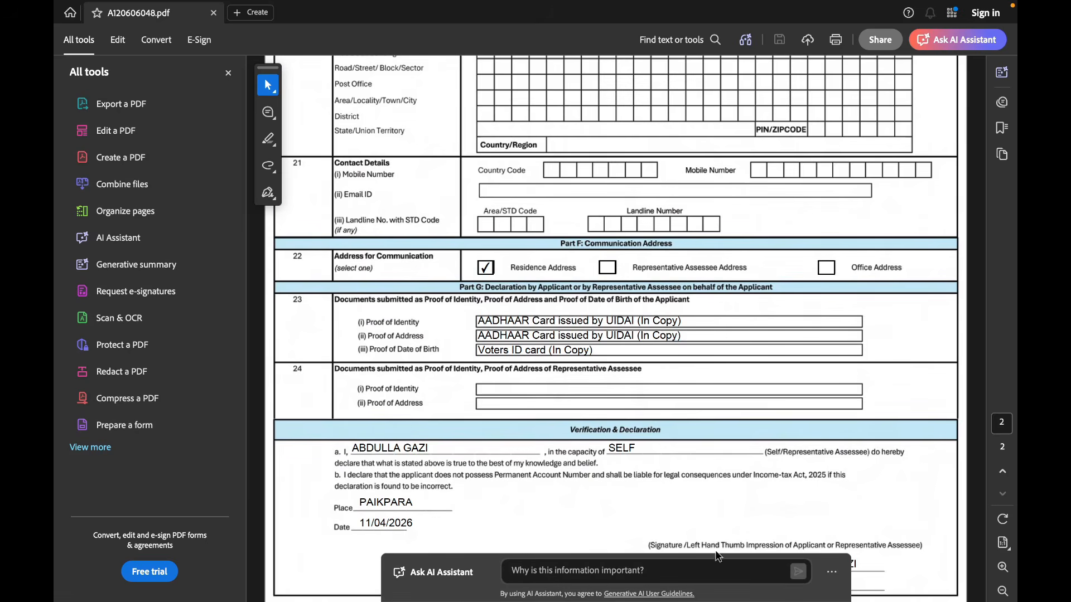
mouse_move(640, 495)
mouse_down()
mouse_move(927, 533)
mouse_move(935, 548)
mouse_move(921, 534)
mouse_up()
click(792, 516)
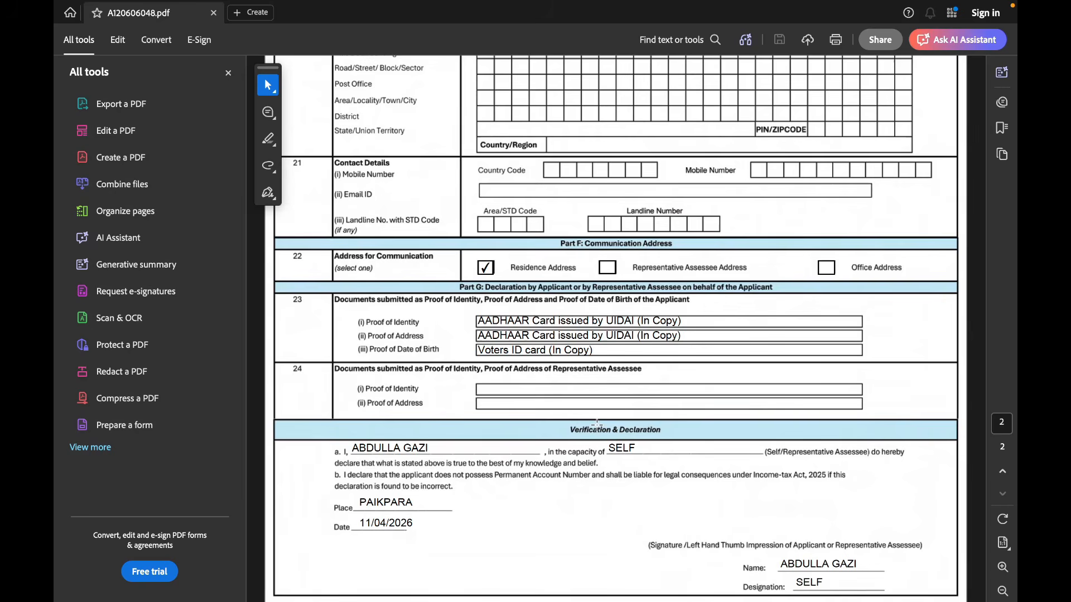
scroll(631, 237, up, 20)
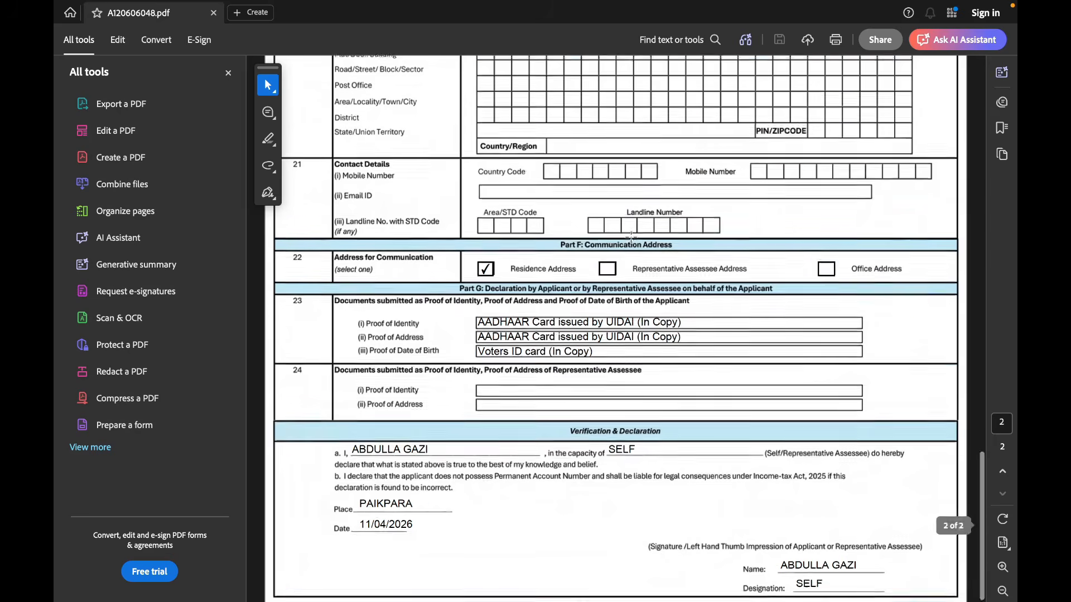